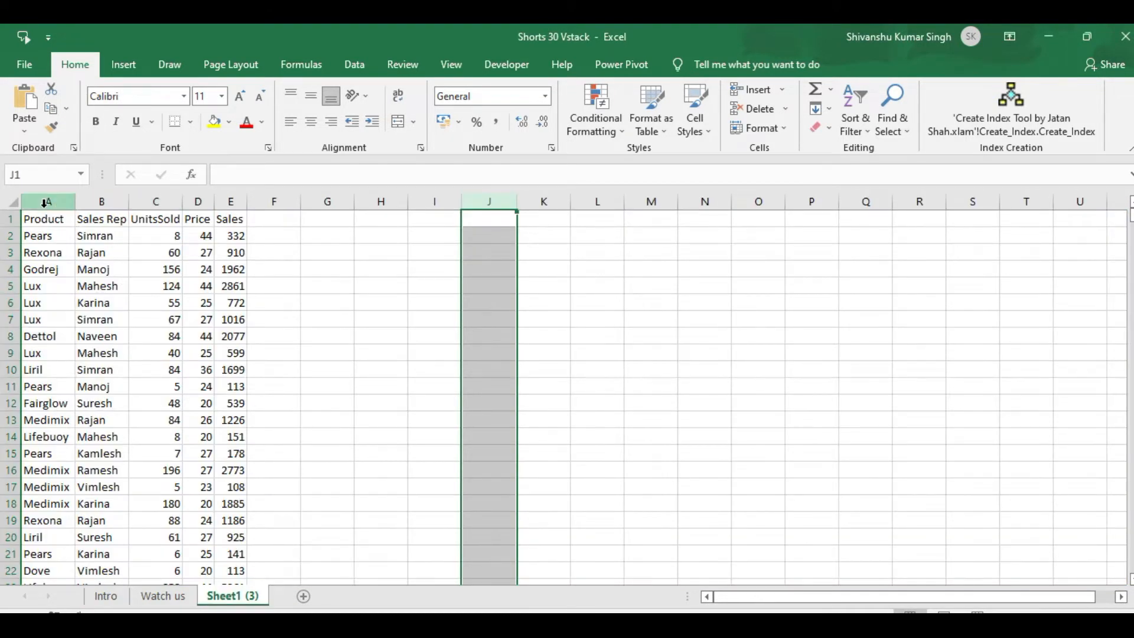
# Examine the Product, Sales Rep, UnitsSold, Price and Sales headers and the repeated entries in the Sales Rep column.
pyautogui.click(45, 202)
pyautogui.click(50, 219)
pyautogui.click(99, 223)
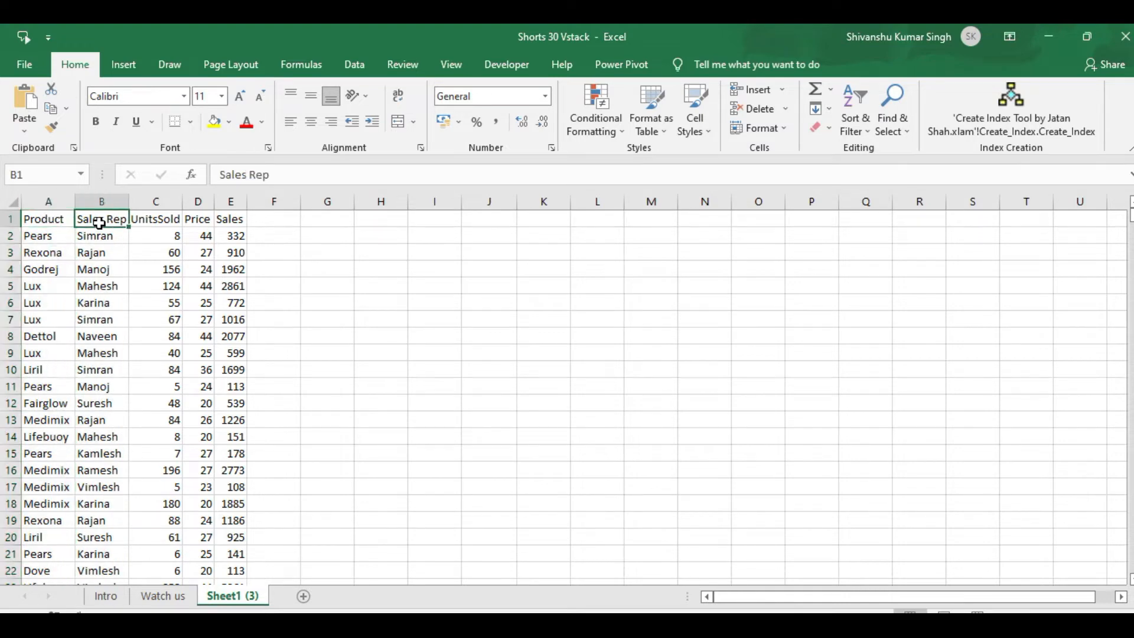
pyautogui.click(166, 225)
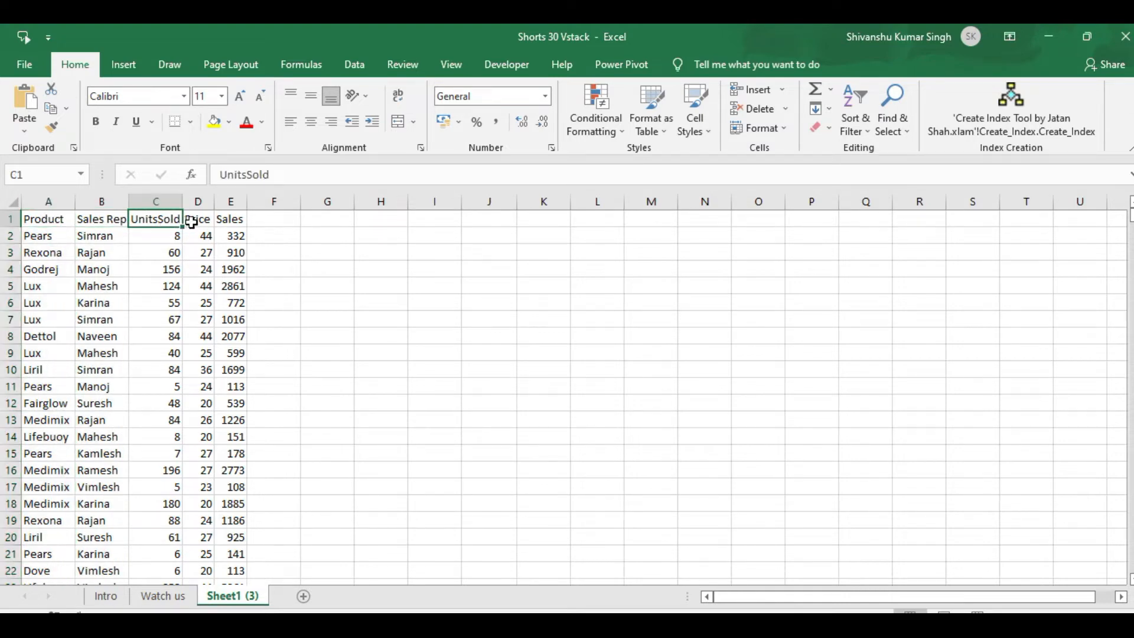
pyautogui.click(191, 221)
pyautogui.click(230, 219)
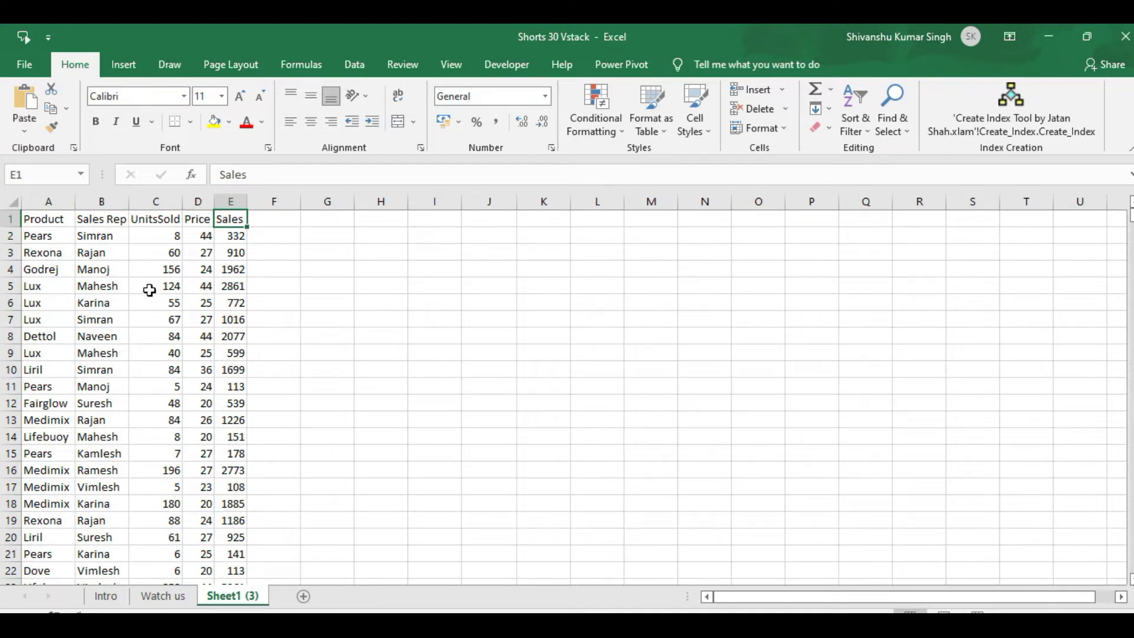
pyautogui.click(102, 236)
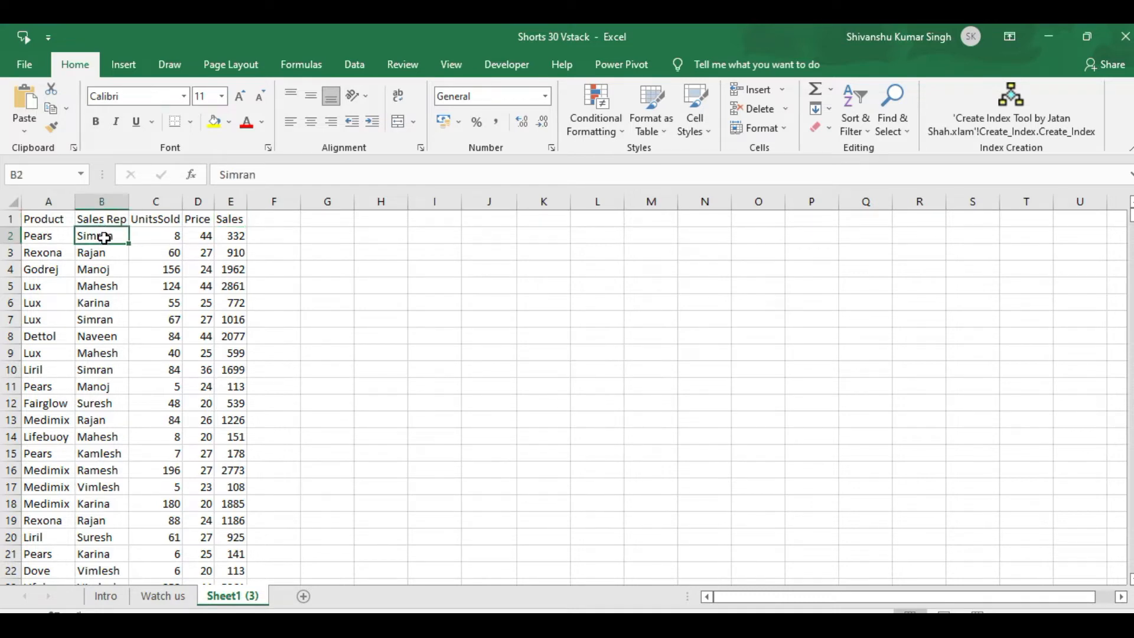
pyautogui.click(95, 320)
pyautogui.click(98, 369)
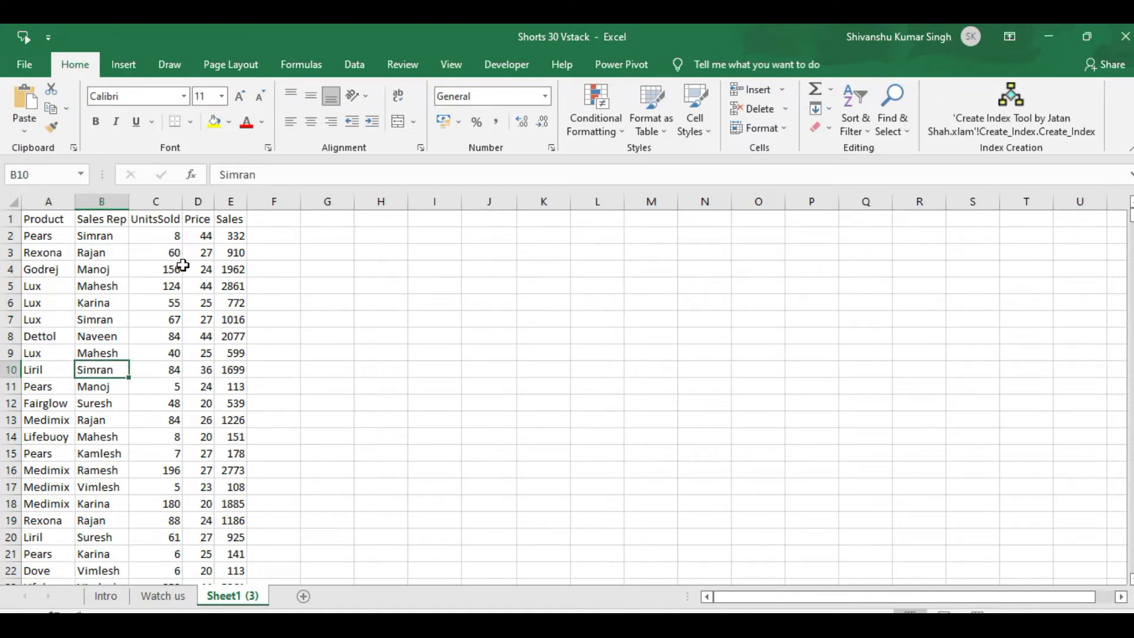
# Convert the sales data starting at A1 into an Excel table with headers.
pyautogui.click(45, 219)
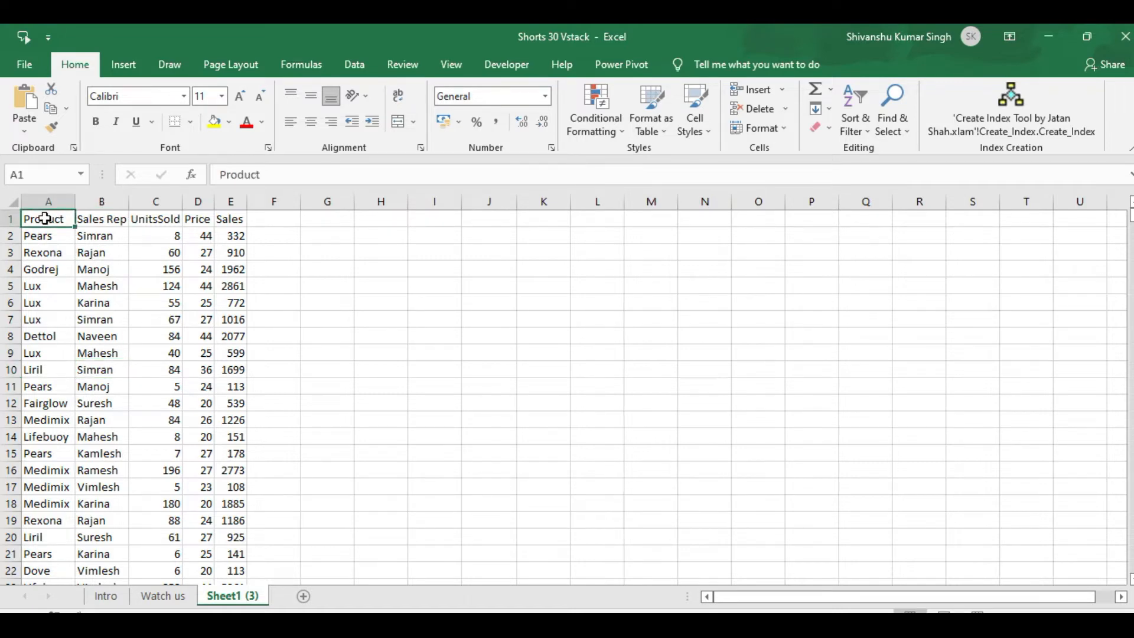
pyautogui.hotkey('ctrl', 't')
pyautogui.press('Return')
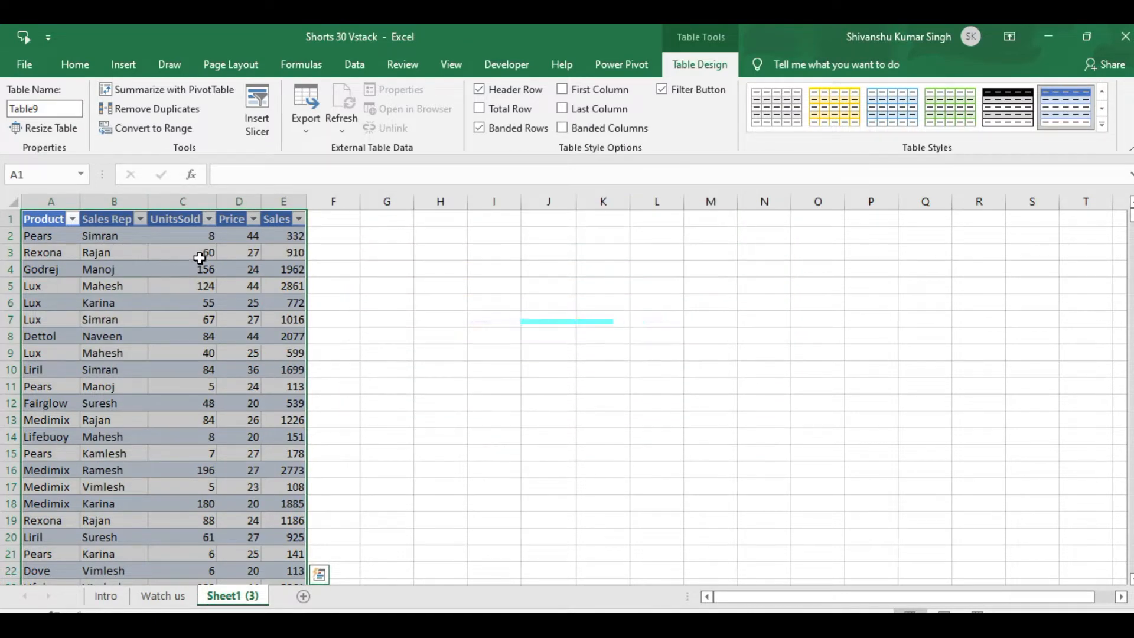
# Copy the entire Sales Rep column, including its header, and paste it starting at H1.
pyautogui.click(112, 221)
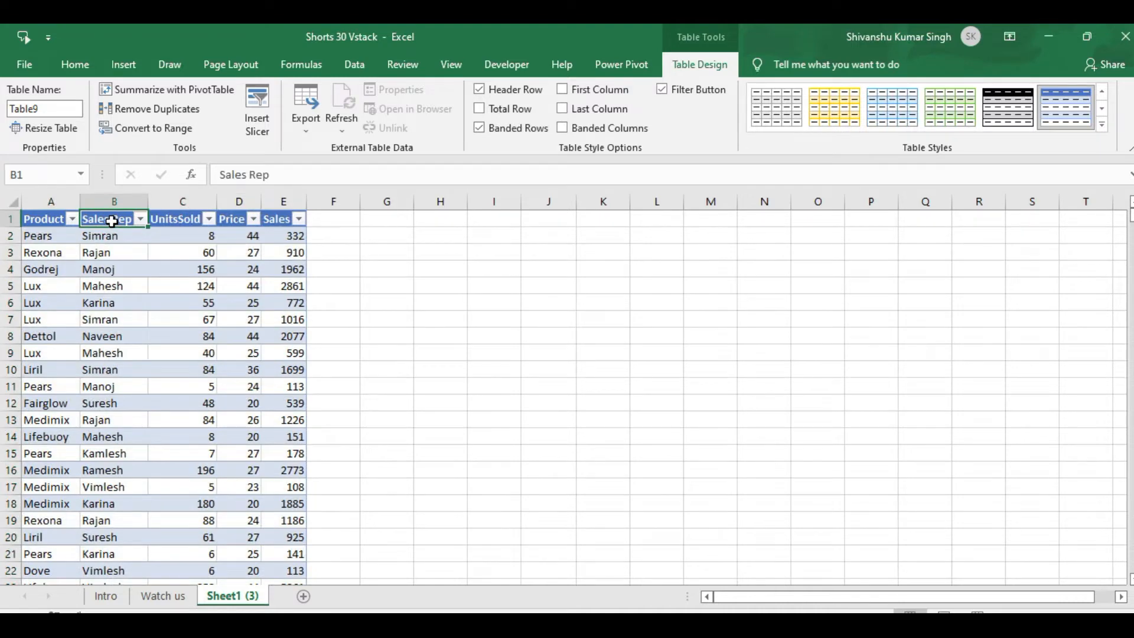
pyautogui.hotkey('ctrl', 'shift', 'Down')
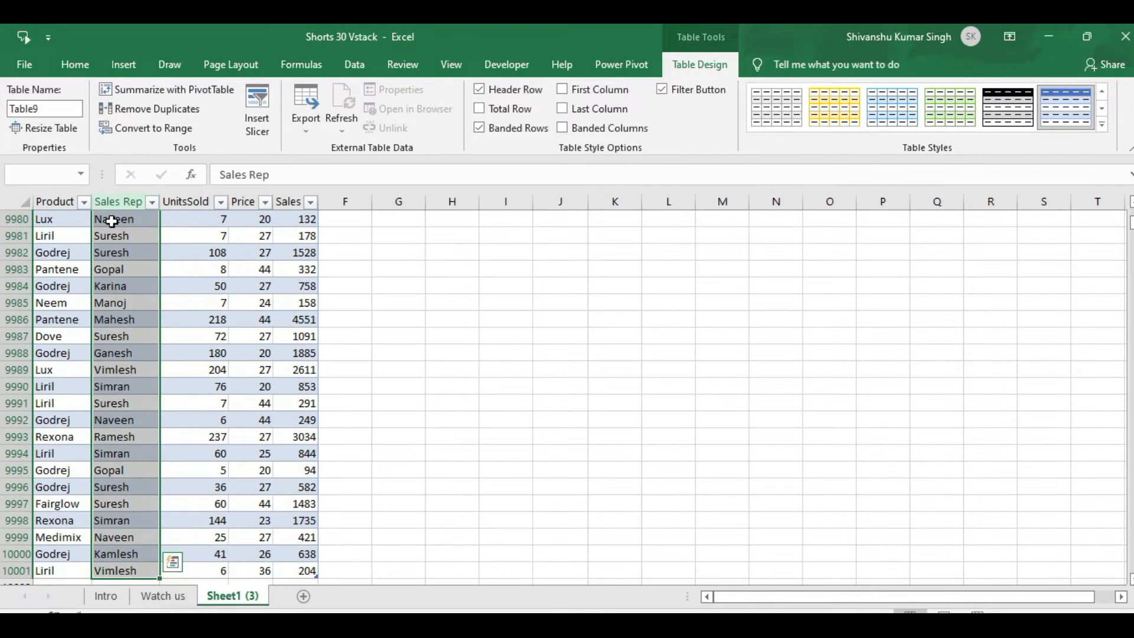
pyautogui.hotkey('ctrl', 'c')
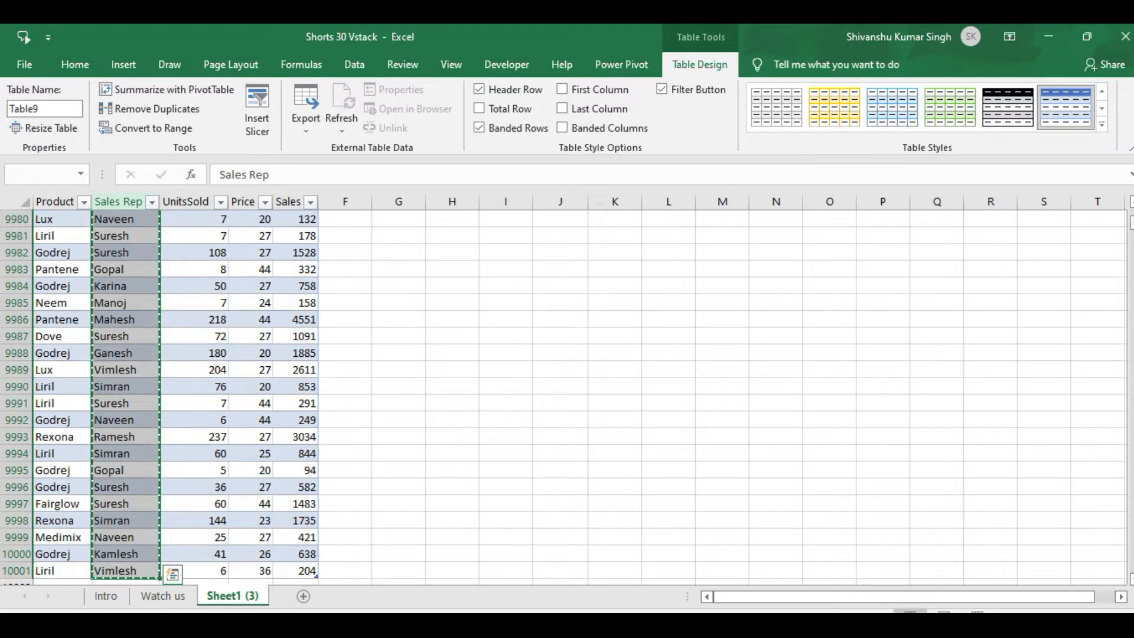
pyautogui.hotkey('ctrl', 'BackSpace')
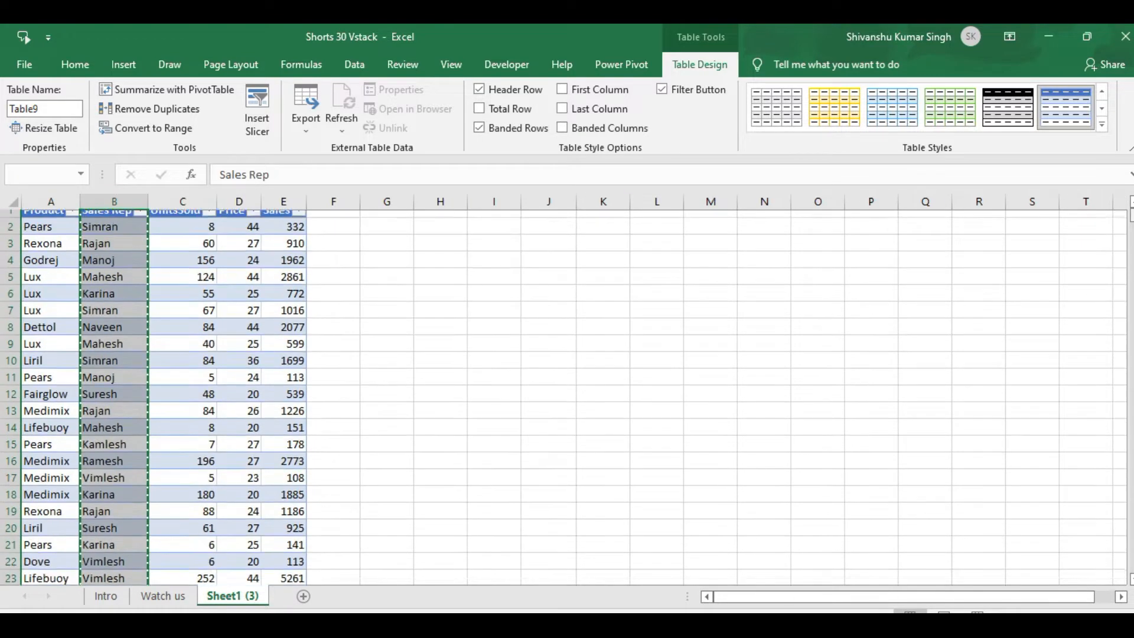
pyautogui.click(436, 218)
pyautogui.hotkey('ctrl', 'v')
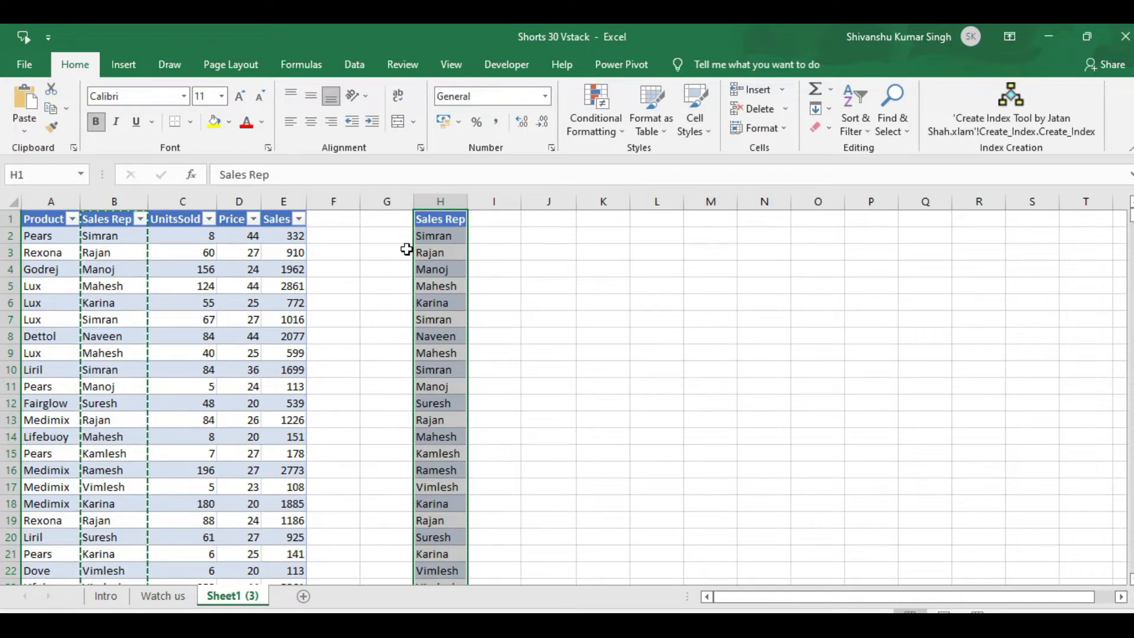
# Remove duplicates from the copied Sales Rep list in column H, treating the first row as a header.
pyautogui.click(354, 69)
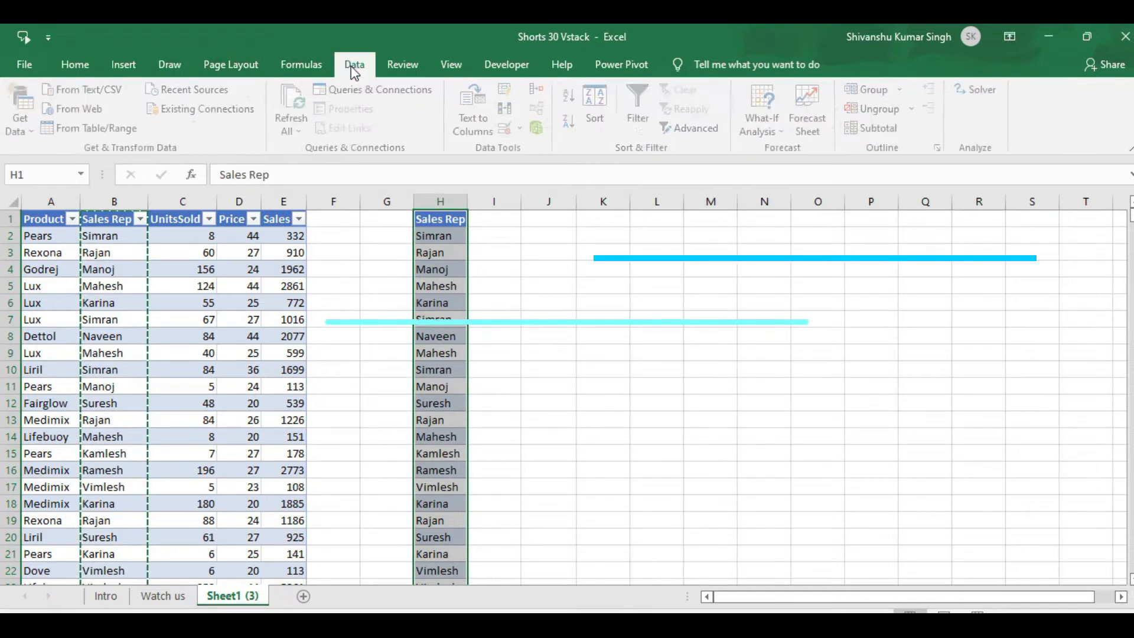
pyautogui.click(509, 113)
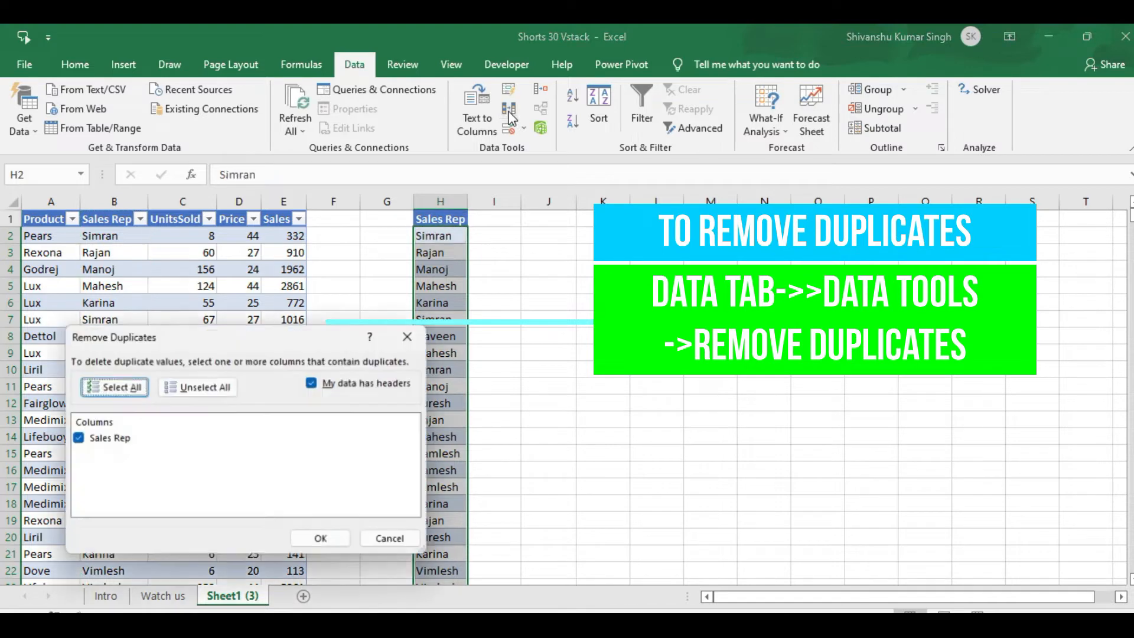
pyautogui.click(322, 540)
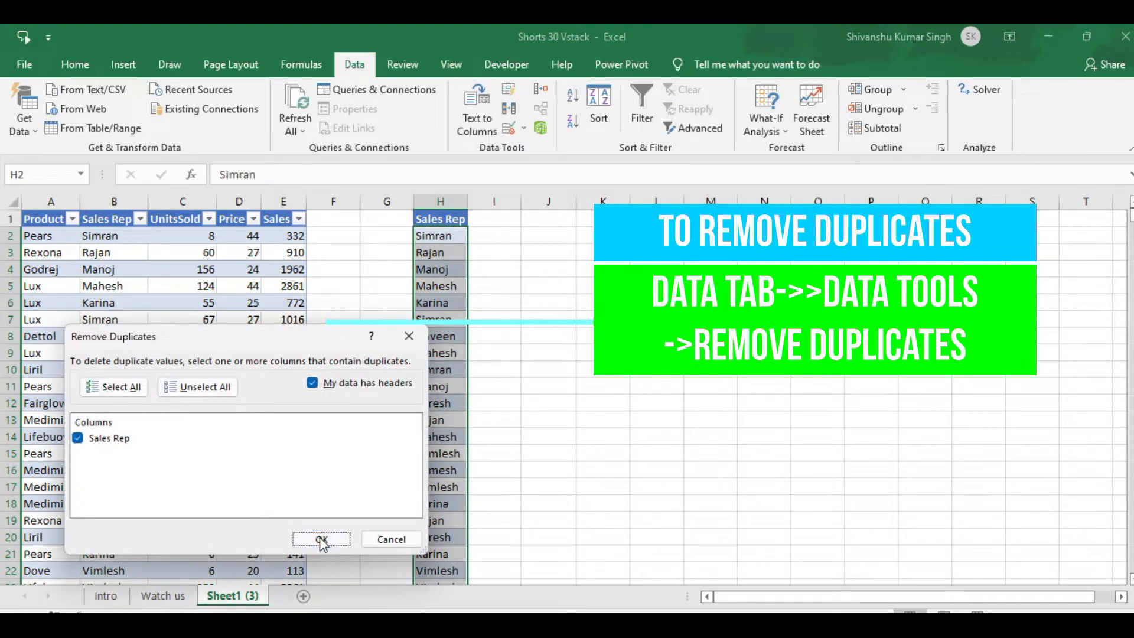
pyautogui.click(578, 380)
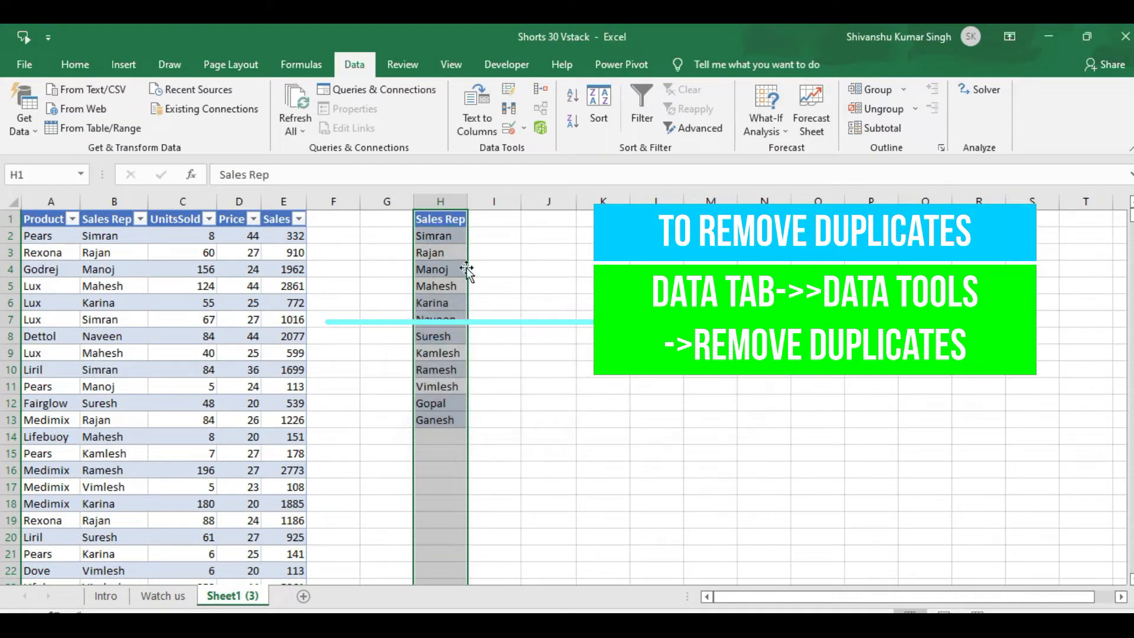
pyautogui.click(443, 234)
pyautogui.moveTo(443, 235); pyautogui.dragTo(437, 419)
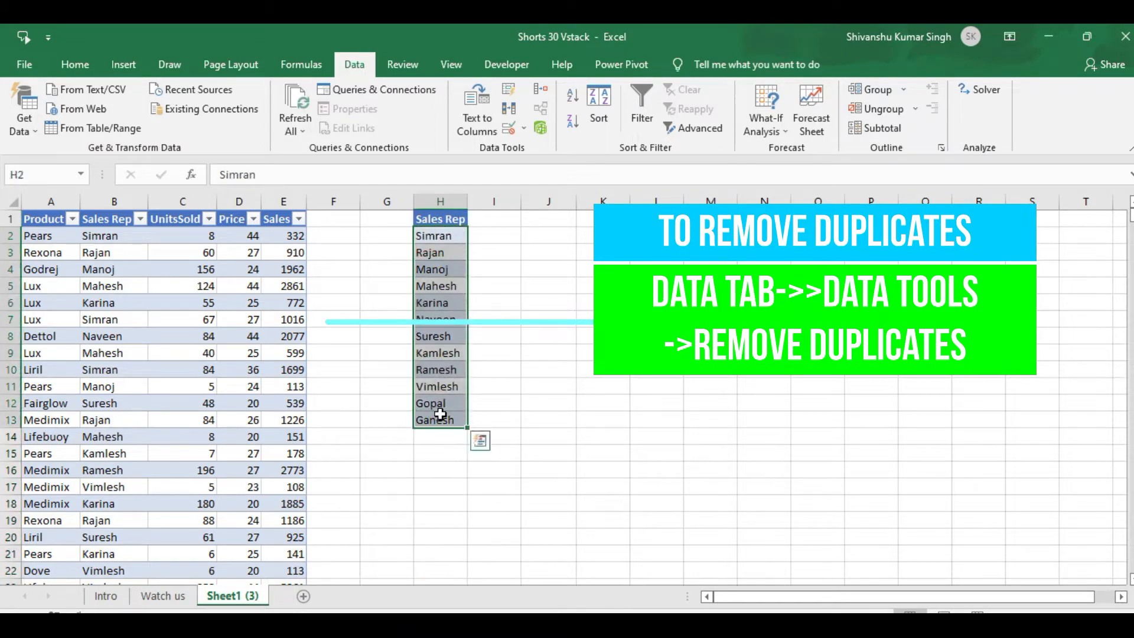
# Enter the header Sales in I1 beside the unique rep list and convert H1:I13 into a table.
pyautogui.click(442, 218)
pyautogui.click(485, 217)
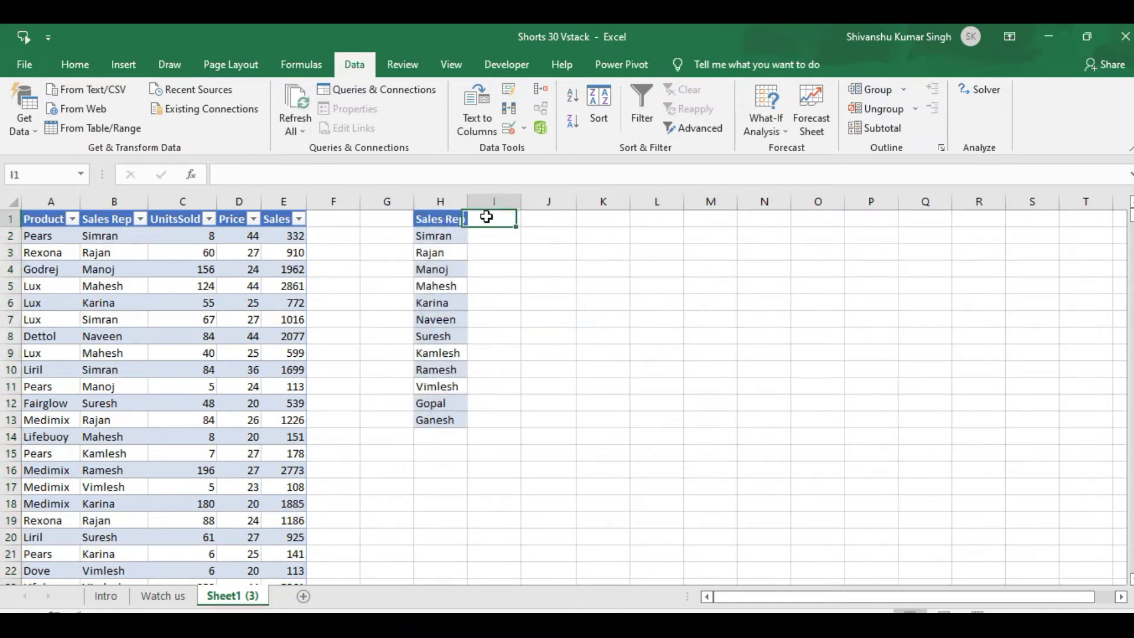
pyautogui.write('Sales')
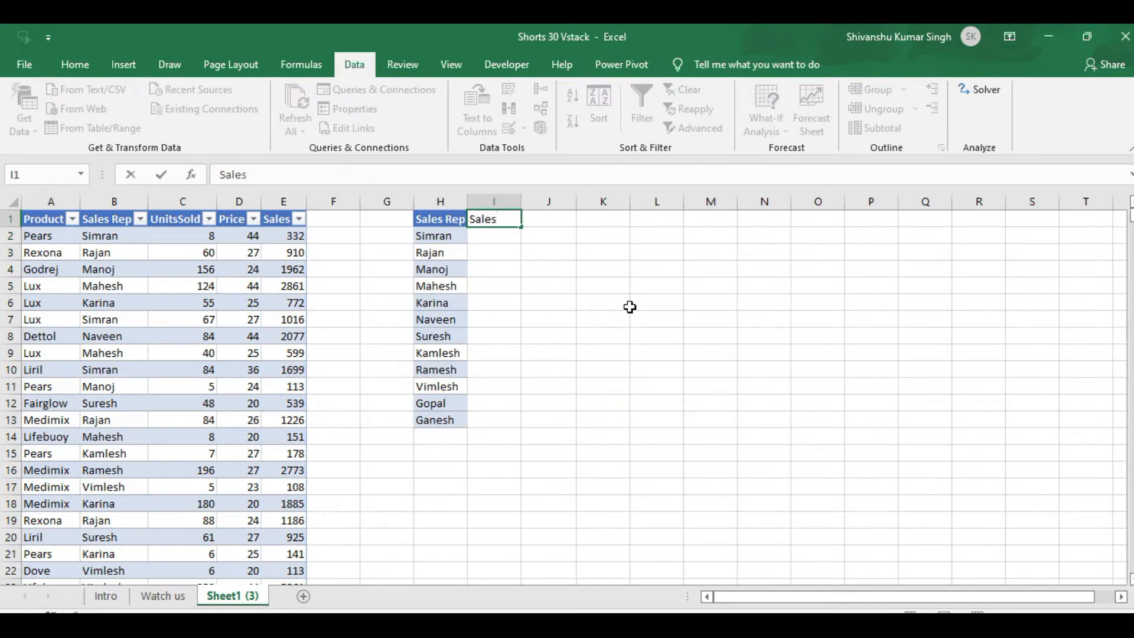
pyautogui.click(628, 304)
pyautogui.moveTo(445, 222); pyautogui.dragTo(497, 417)
pyautogui.hotkey('ctrl', 't')
pyautogui.press('Return')
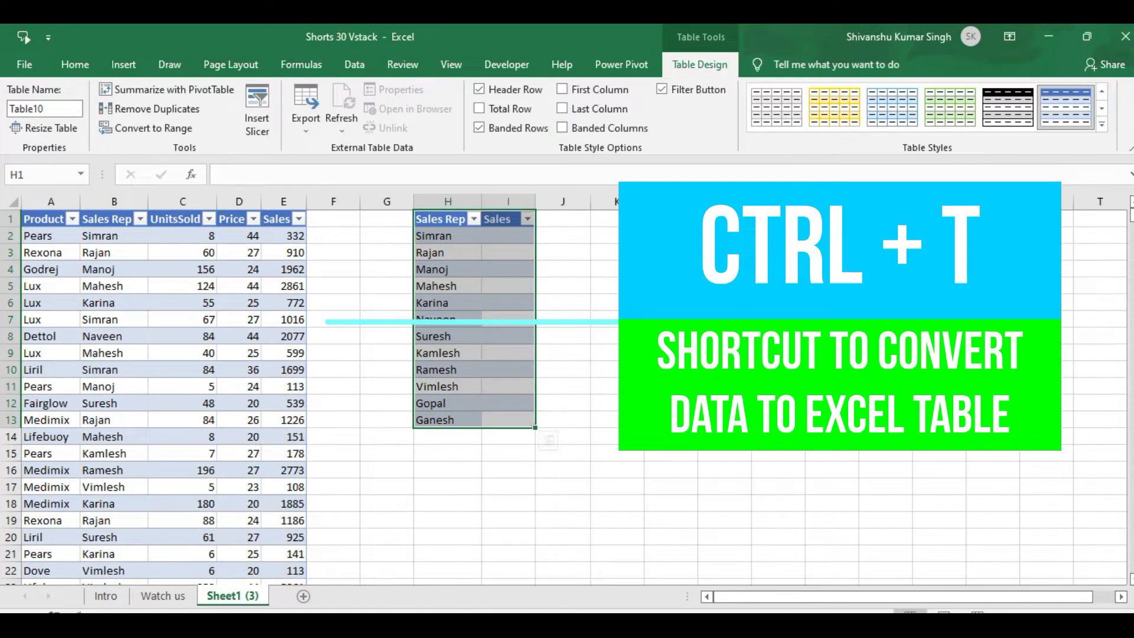
# Insert the SUMIFS function in I2, searching for sumifs in the function finder.
pyautogui.click(508, 235)
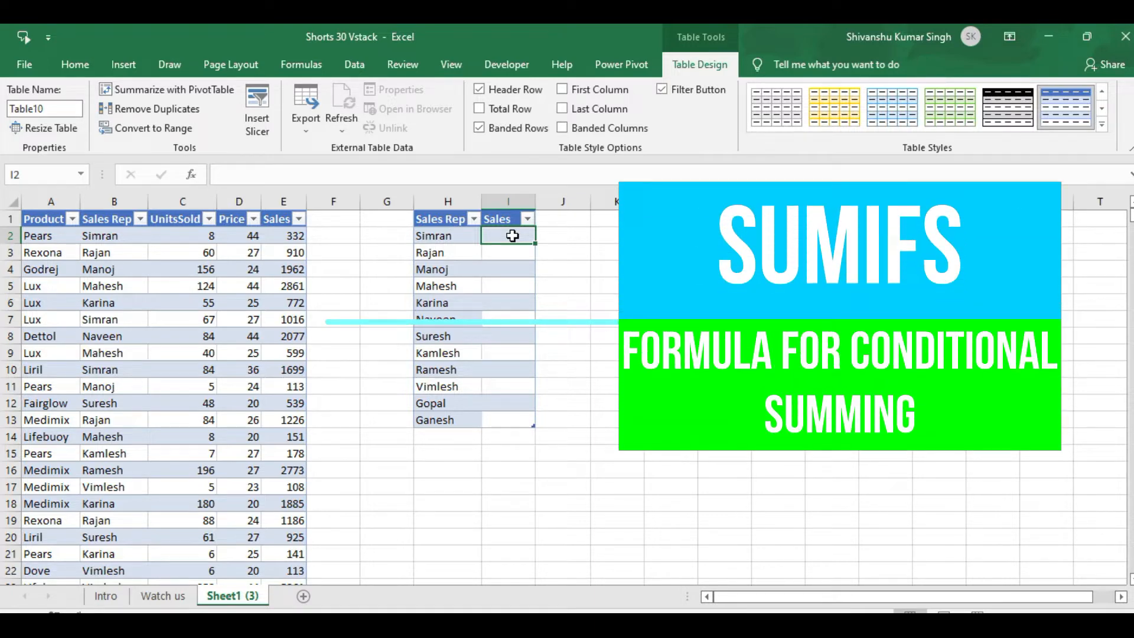
pyautogui.click(191, 174)
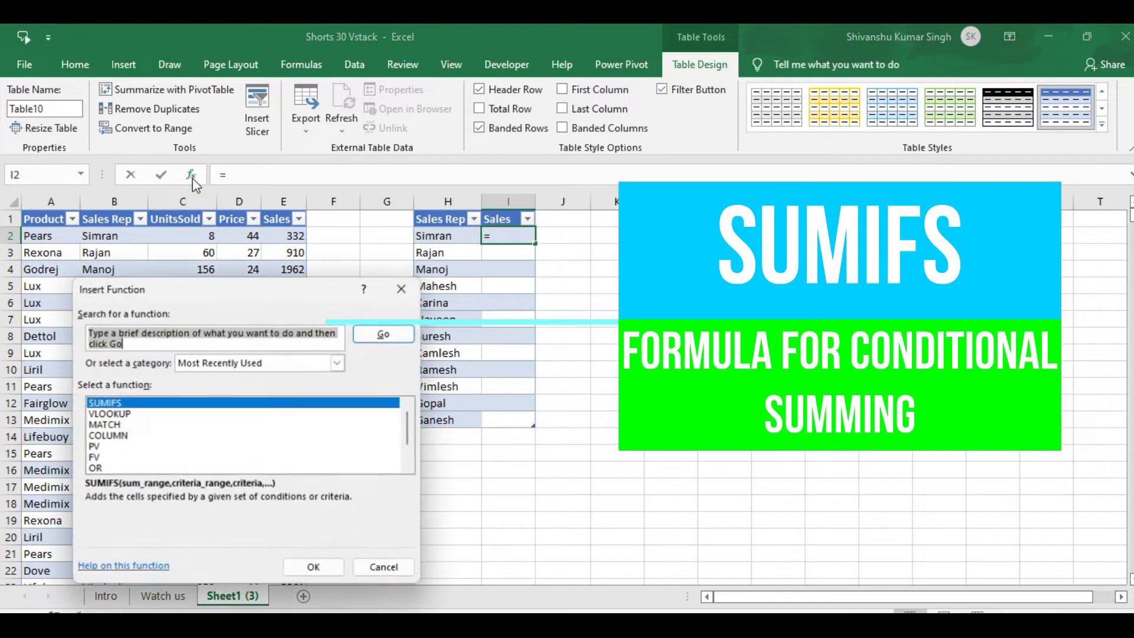
pyautogui.moveTo(233, 292); pyautogui.dragTo(740, 199)
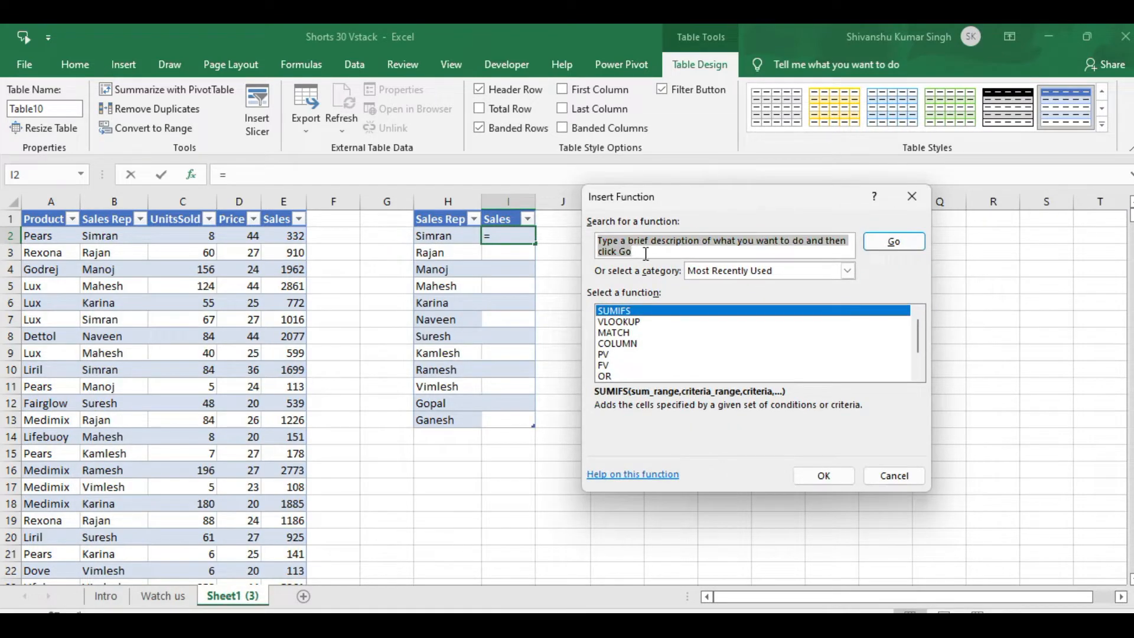
pyautogui.moveTo(639, 253); pyautogui.dragTo(599, 237)
pyautogui.write('sumifs')
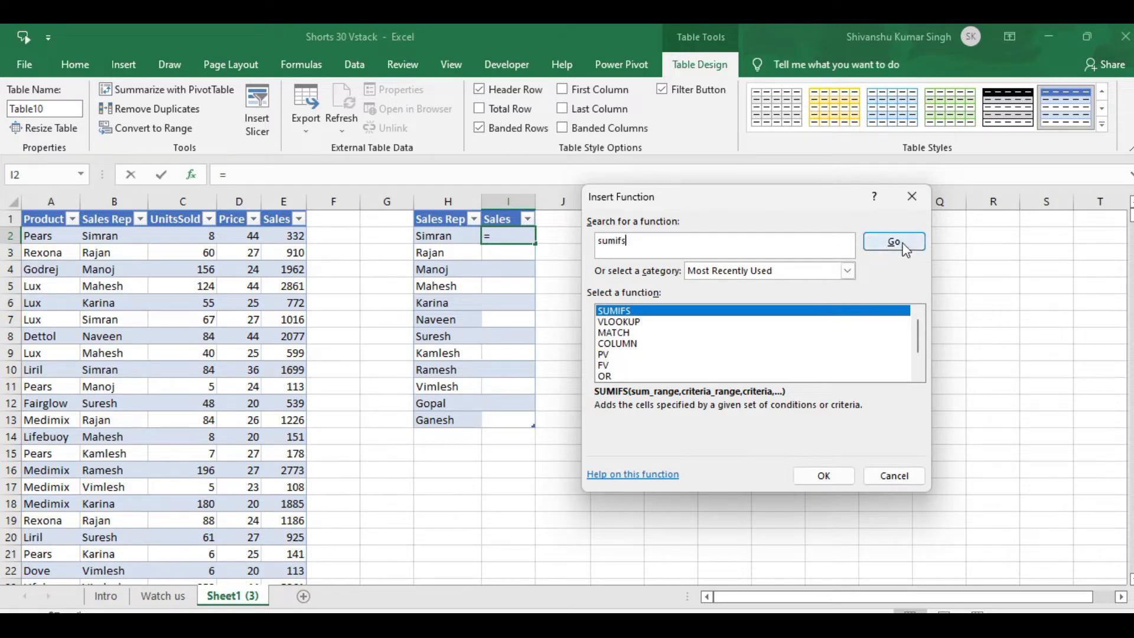
pyautogui.click(902, 244)
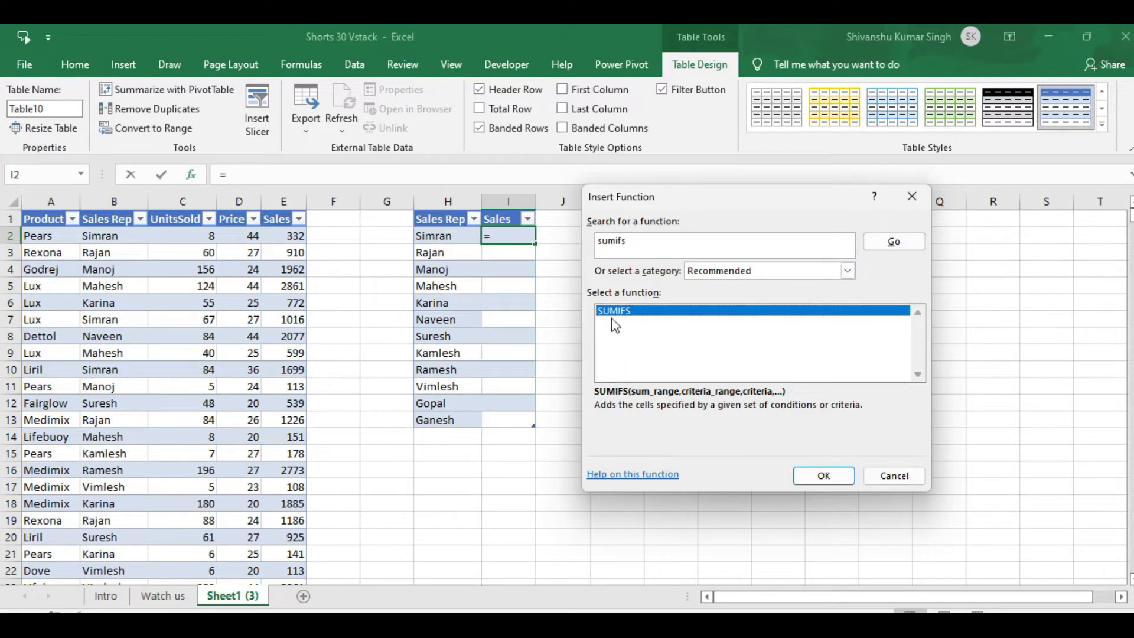
pyautogui.click(824, 476)
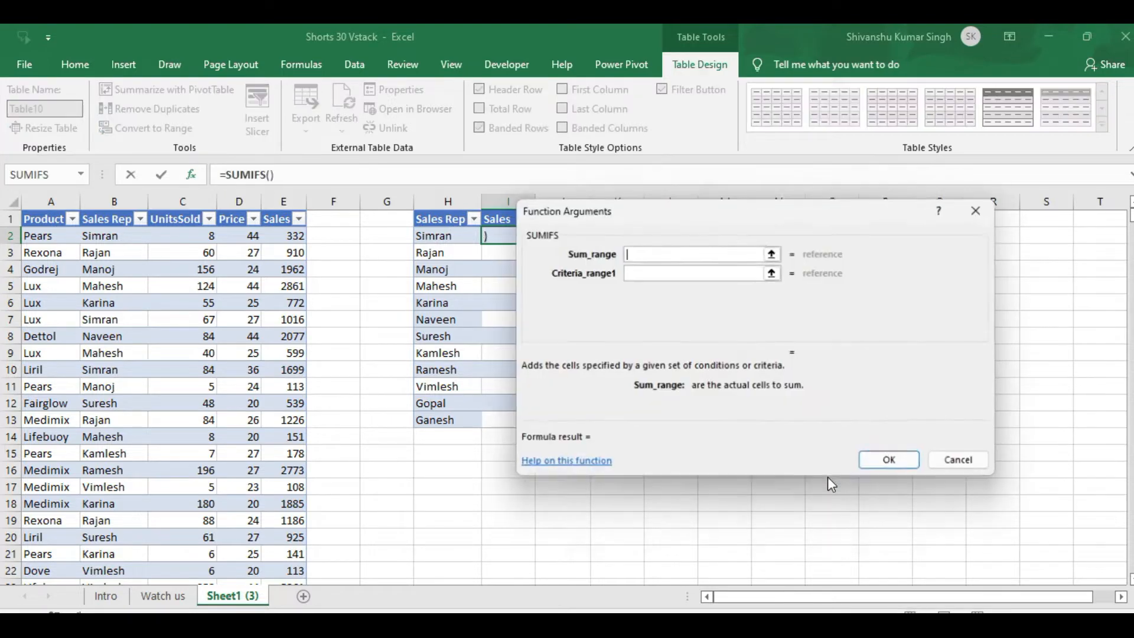
# Complete the SUMIFS arguments with Table9[Sales] as sum range, Table9[Sales Rep] as criteria range and [@[Sales Rep]] as criterion.
pyautogui.moveTo(628, 221); pyautogui.dragTo(687, 195)
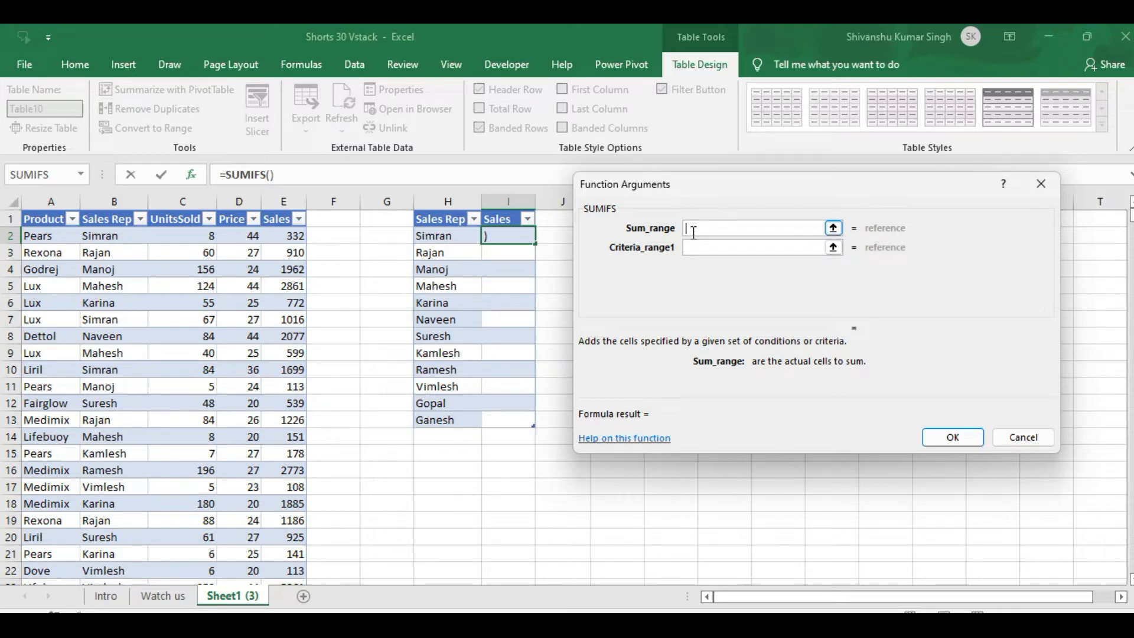
pyautogui.click(278, 210)
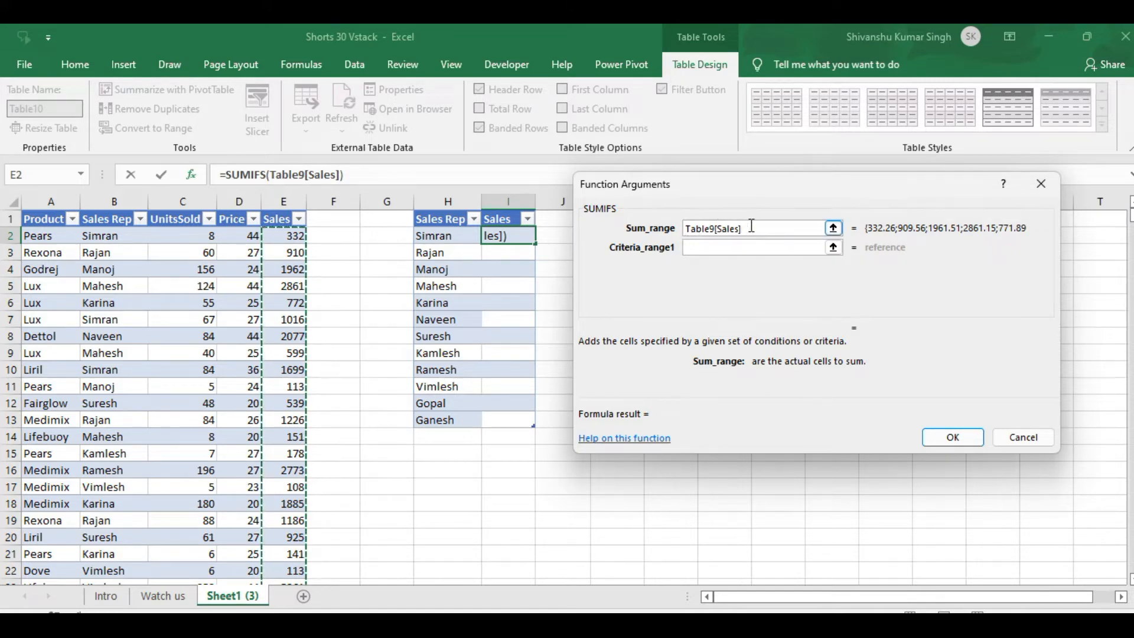
pyautogui.click(701, 246)
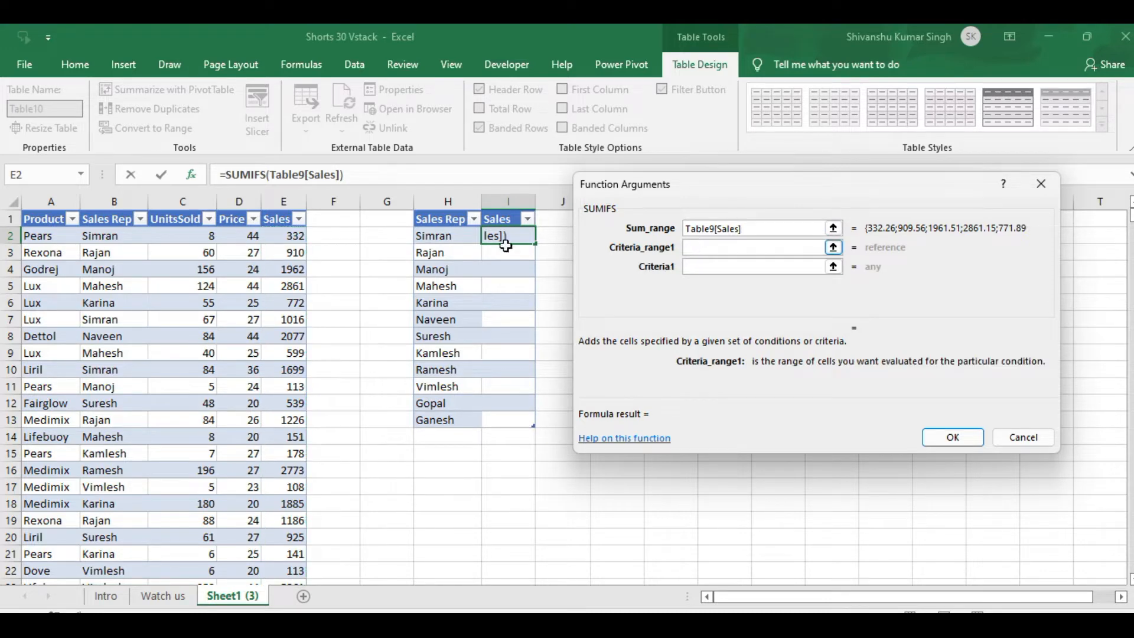
pyautogui.click(111, 210)
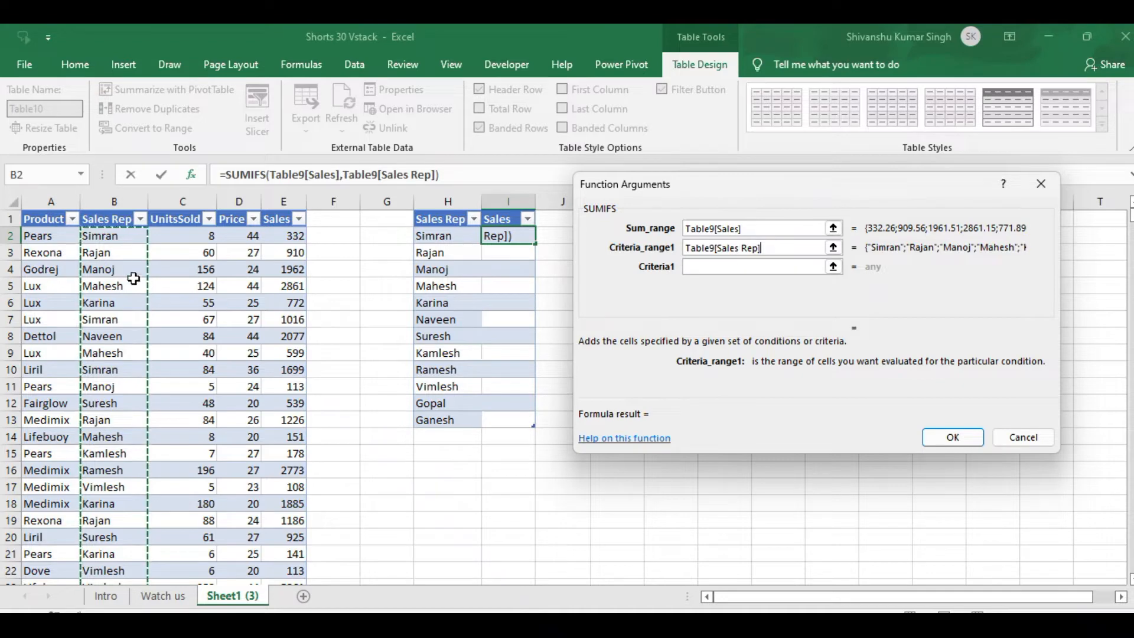
pyautogui.click(706, 268)
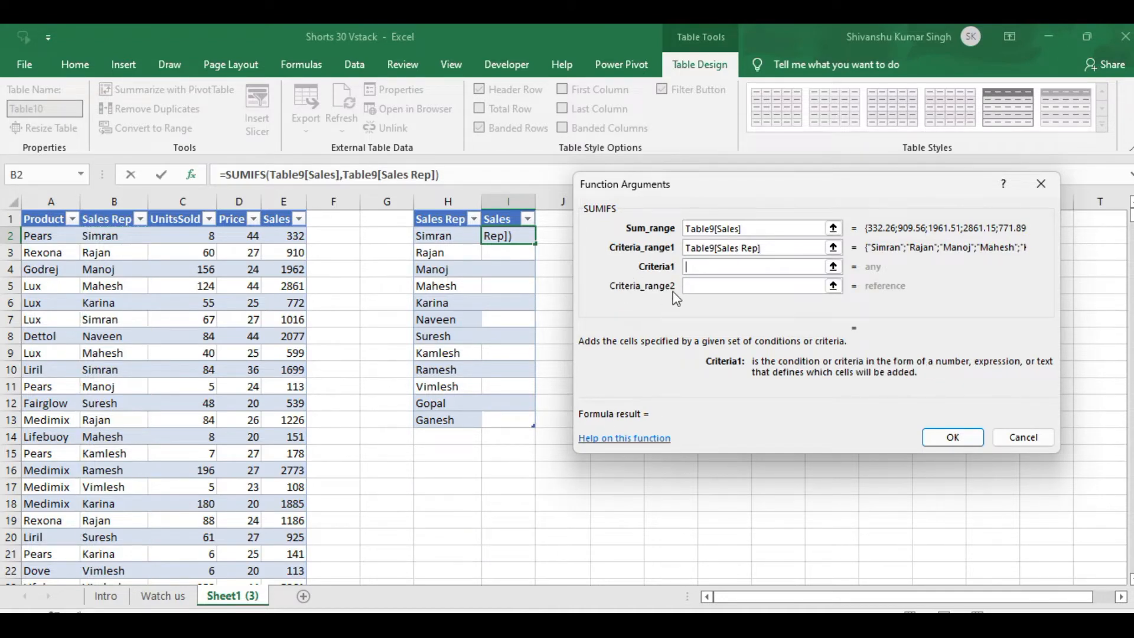
pyautogui.click(447, 236)
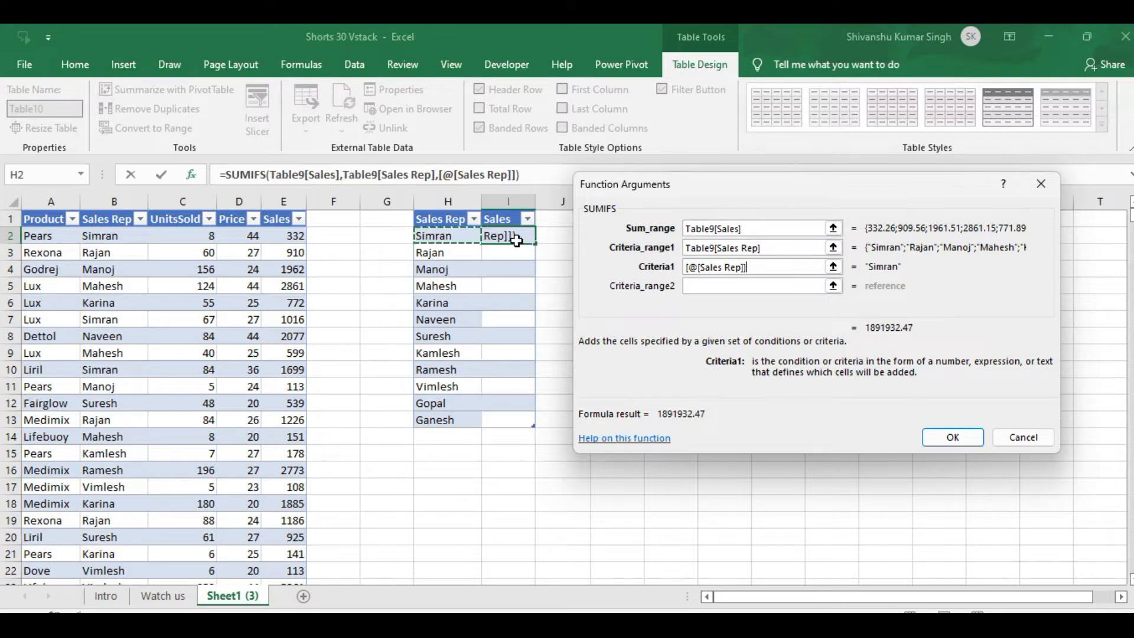
pyautogui.click(967, 439)
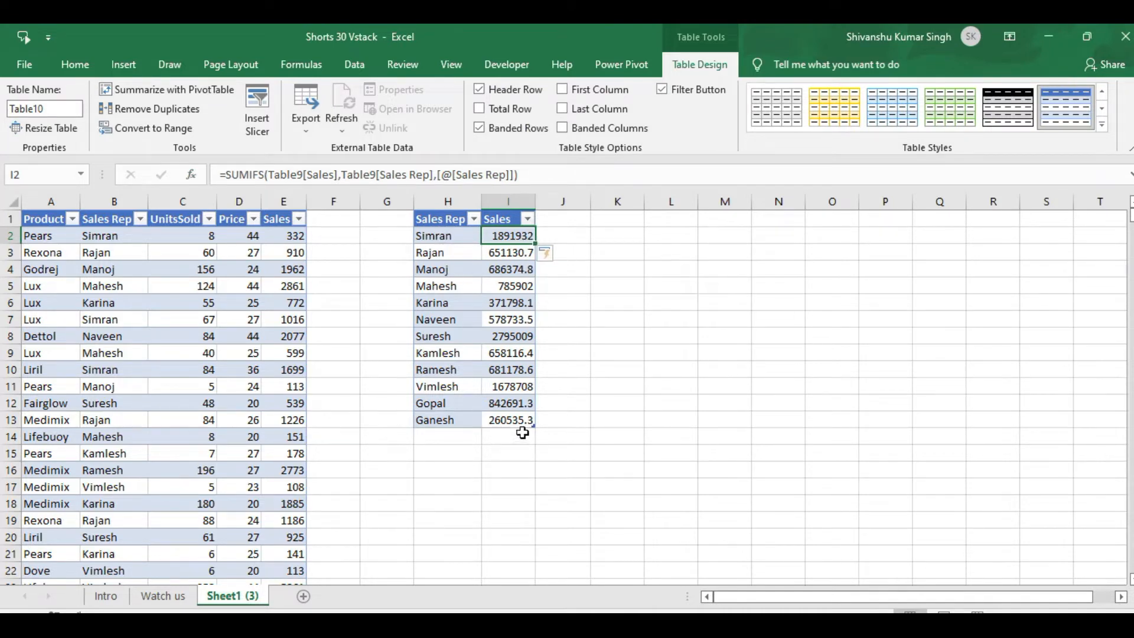
# Add a row labelled Total in H14 below the sales rep list and AutoSum the Sales column in I14.
pyautogui.click(452, 434)
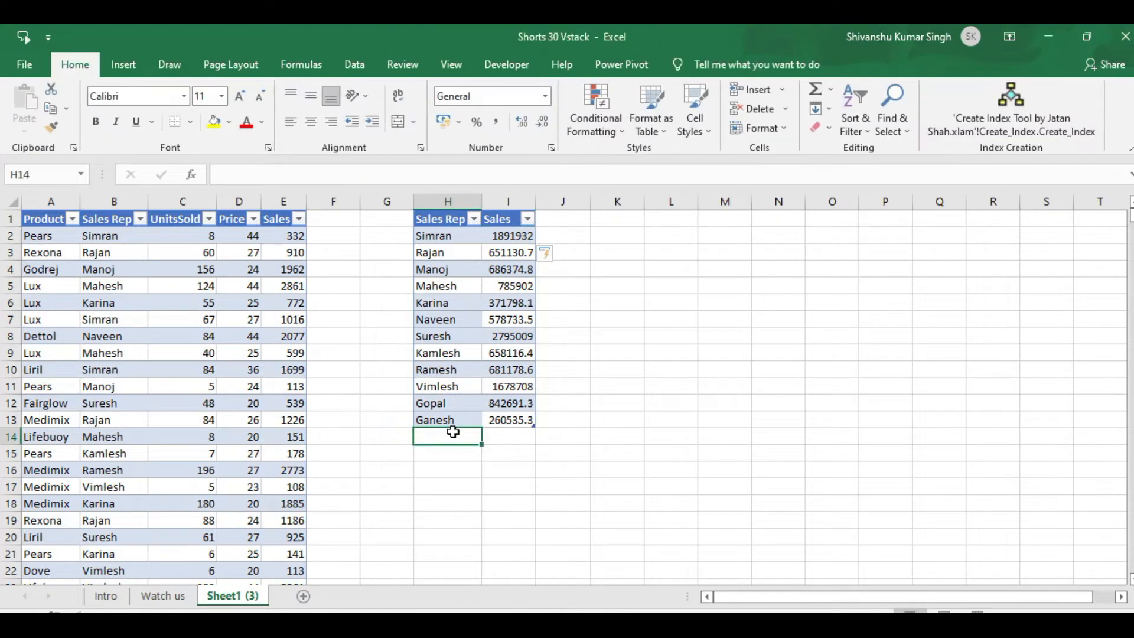
pyautogui.write('Total')
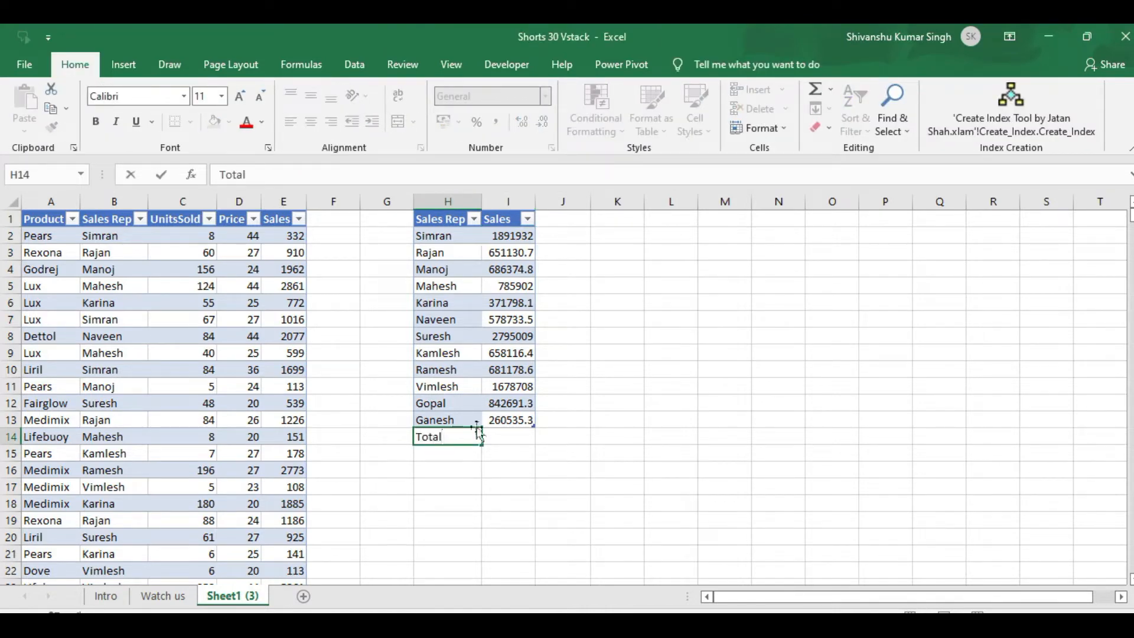
pyautogui.click(505, 434)
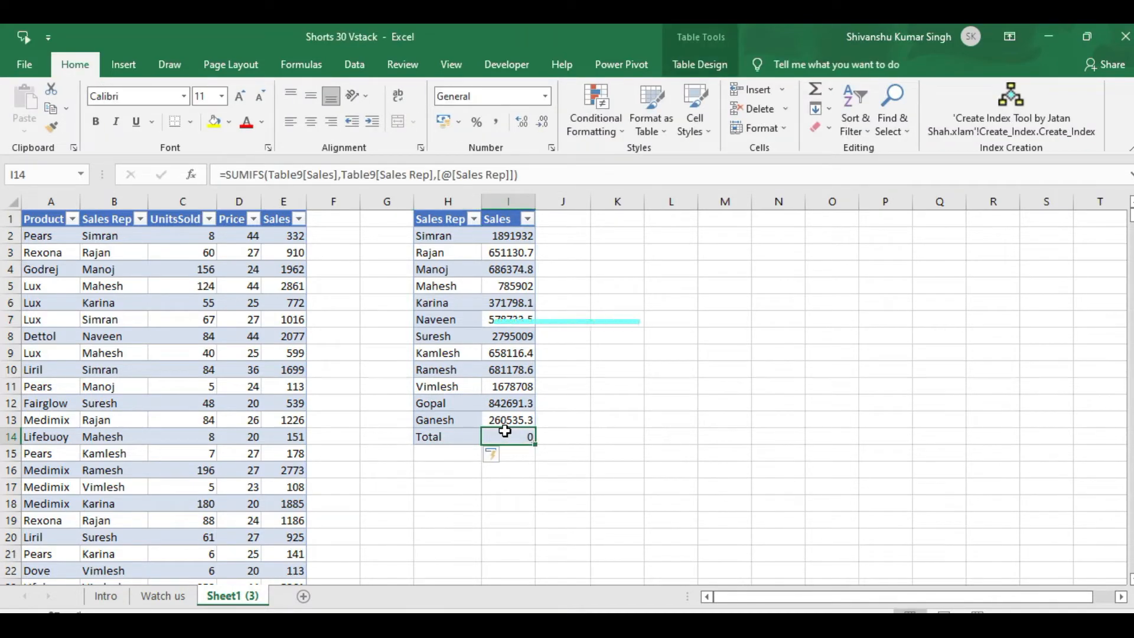
pyautogui.hotkey('alt', '=')
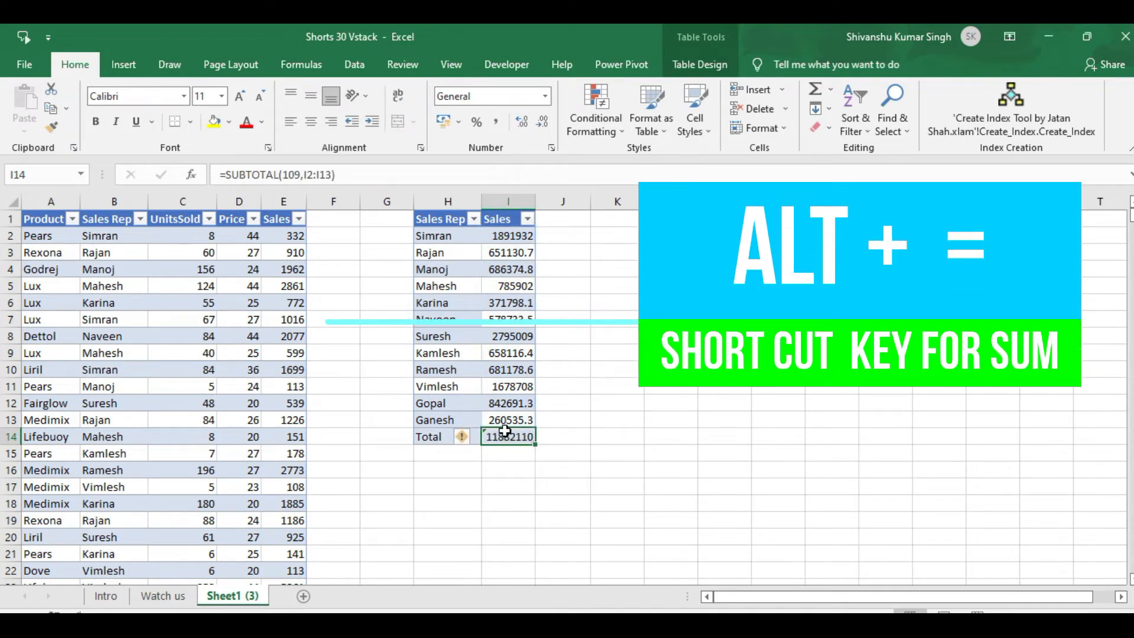
pyautogui.press('Return')
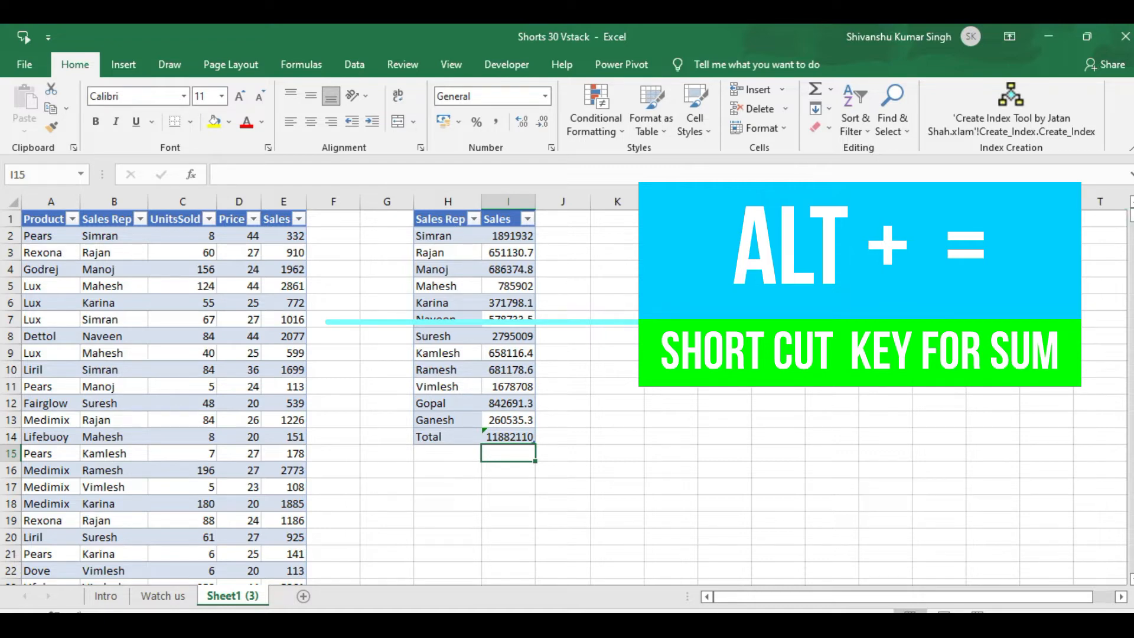
# Add an AutoSum total in E10002 beneath the source table's Sales column and fit column E's width to its contents.
pyautogui.click(293, 233)
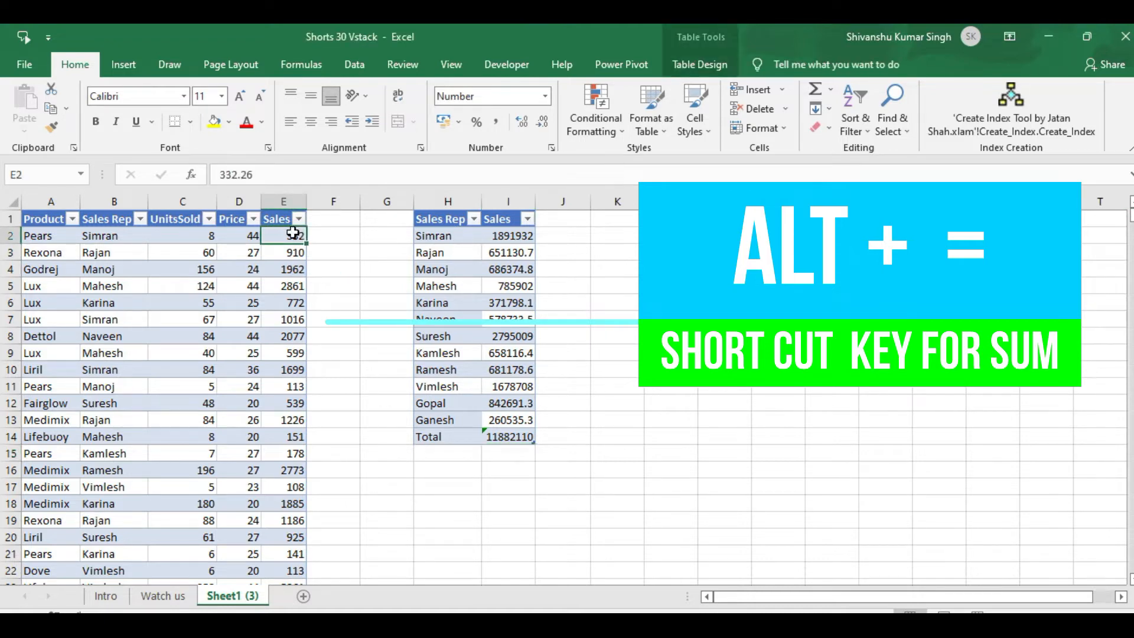
pyautogui.hotkey('ctrl', 'Down')
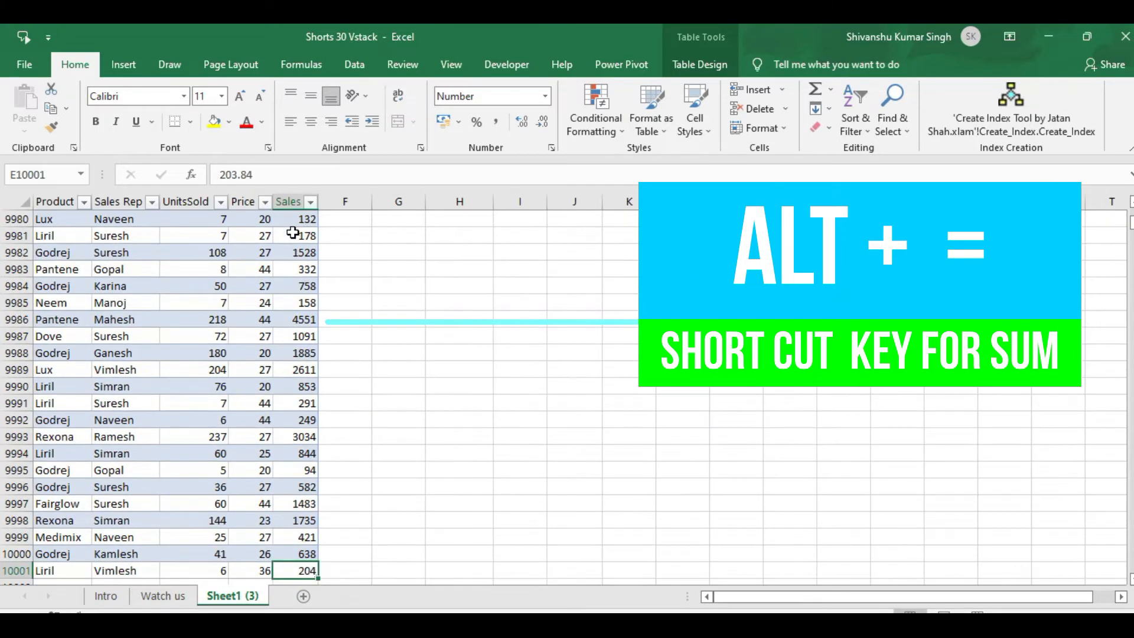
pyautogui.press('Down')
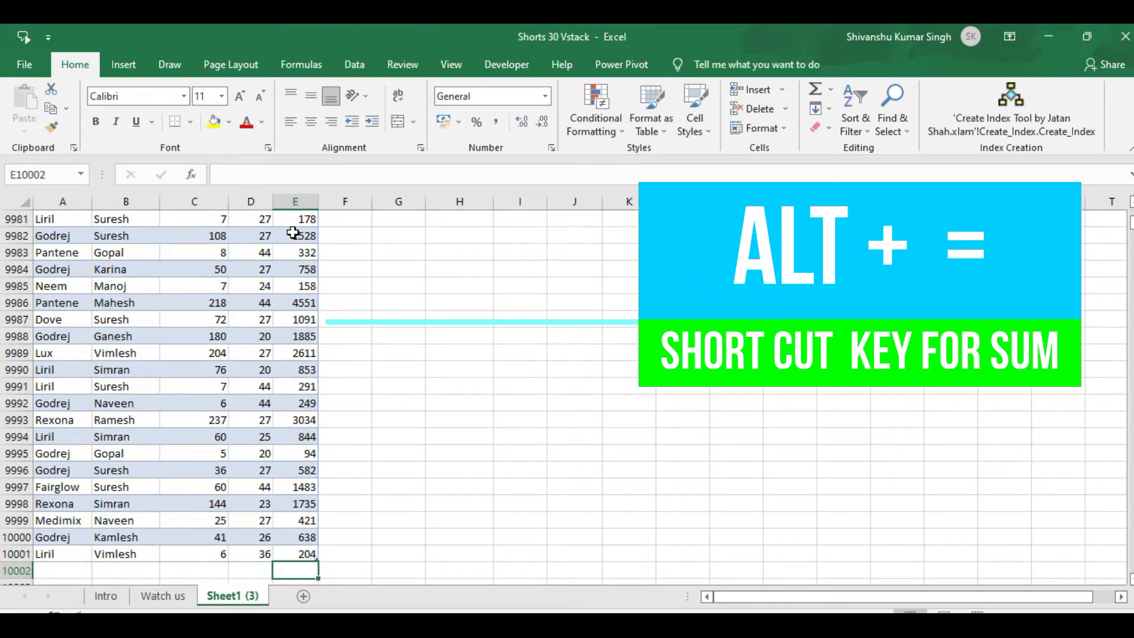
pyautogui.hotkey('alt', '=')
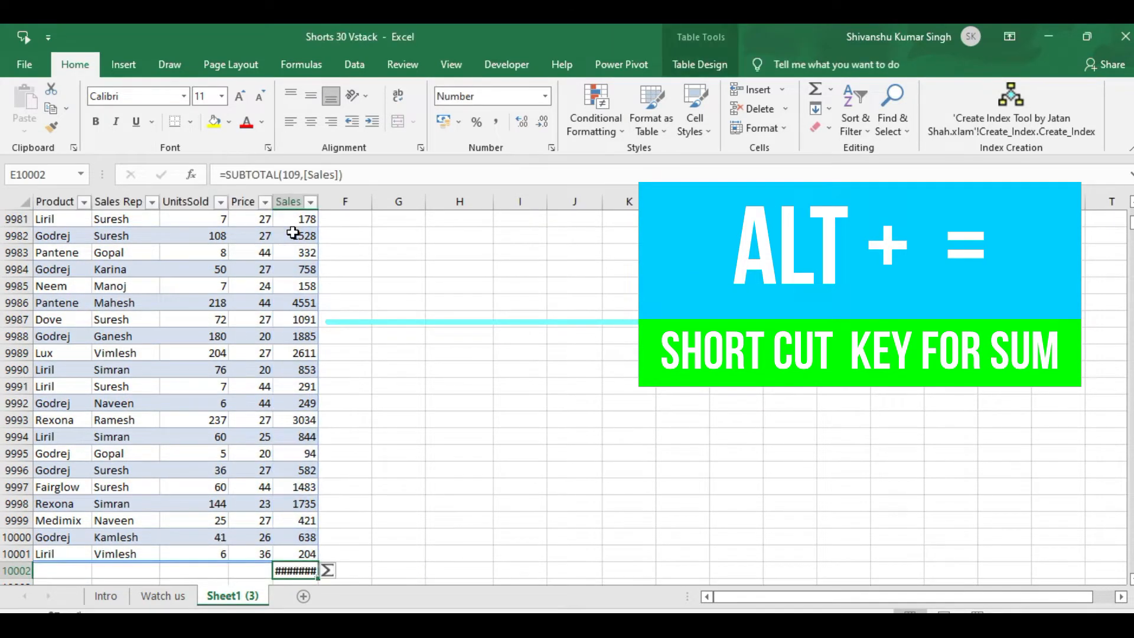
pyautogui.press('Return')
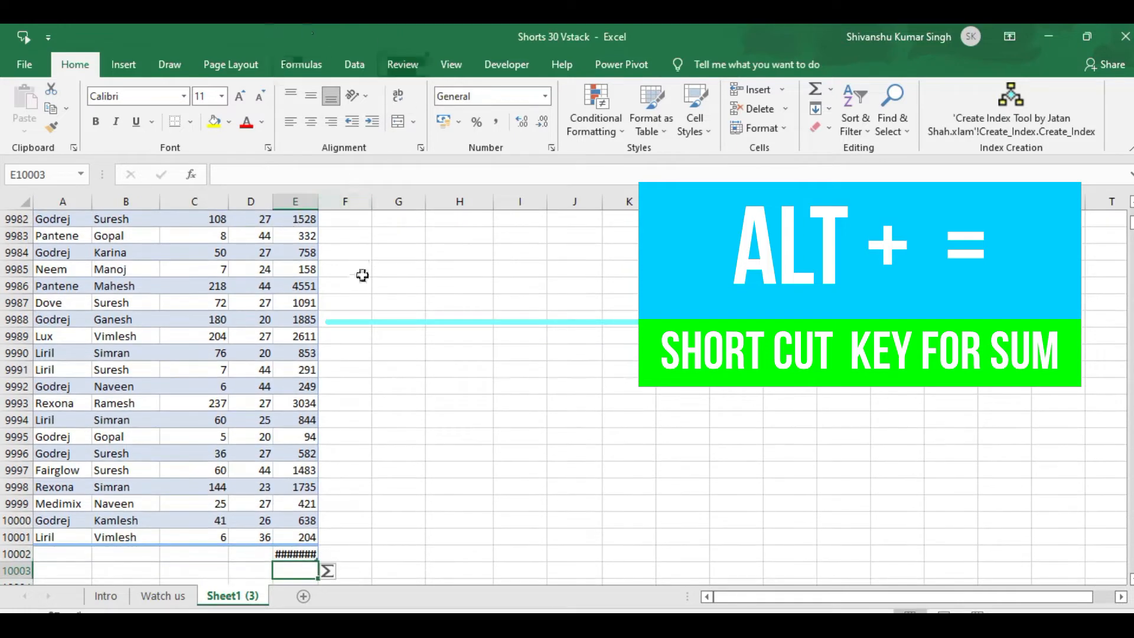
pyautogui.doubleClick(318, 202)
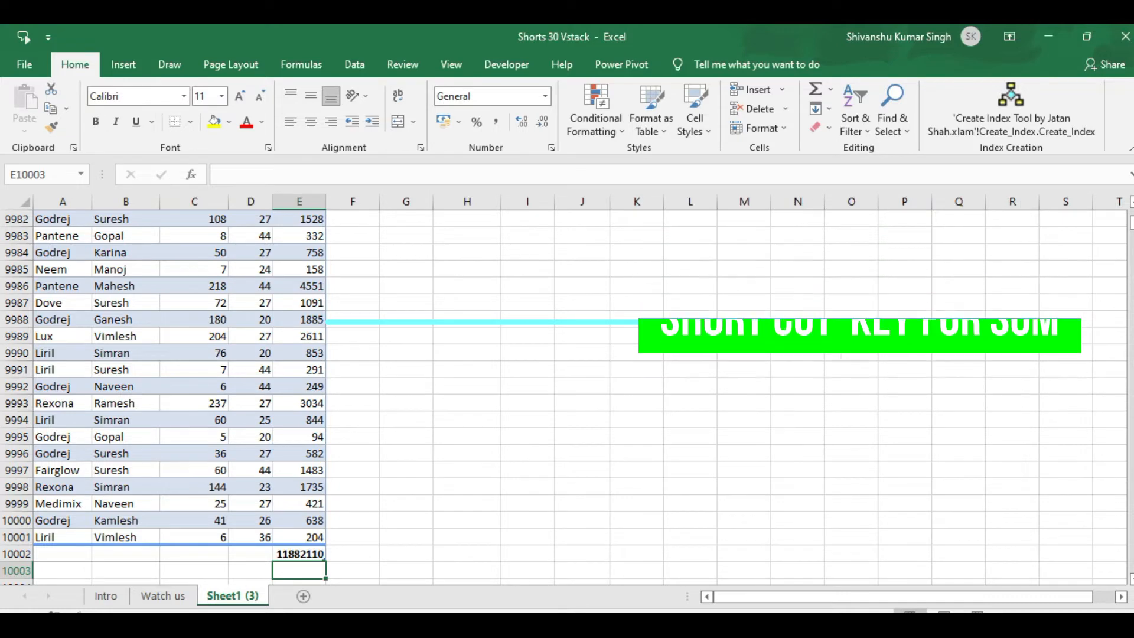
pyautogui.moveTo(1132, 222); pyautogui.dragTo(1132, 190)
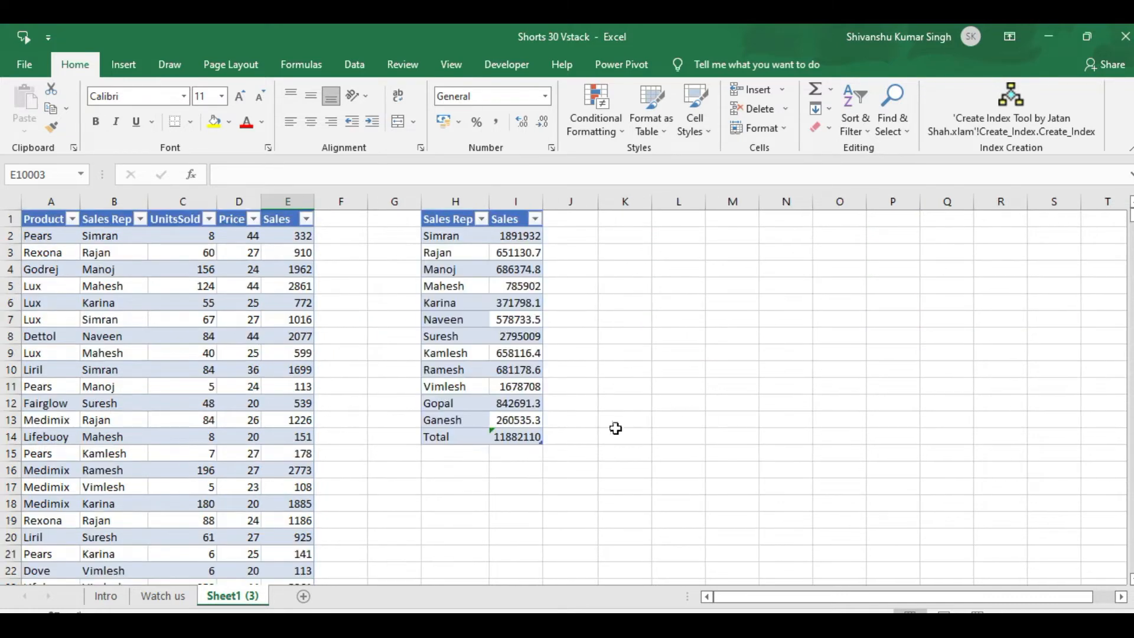
pyautogui.click(520, 436)
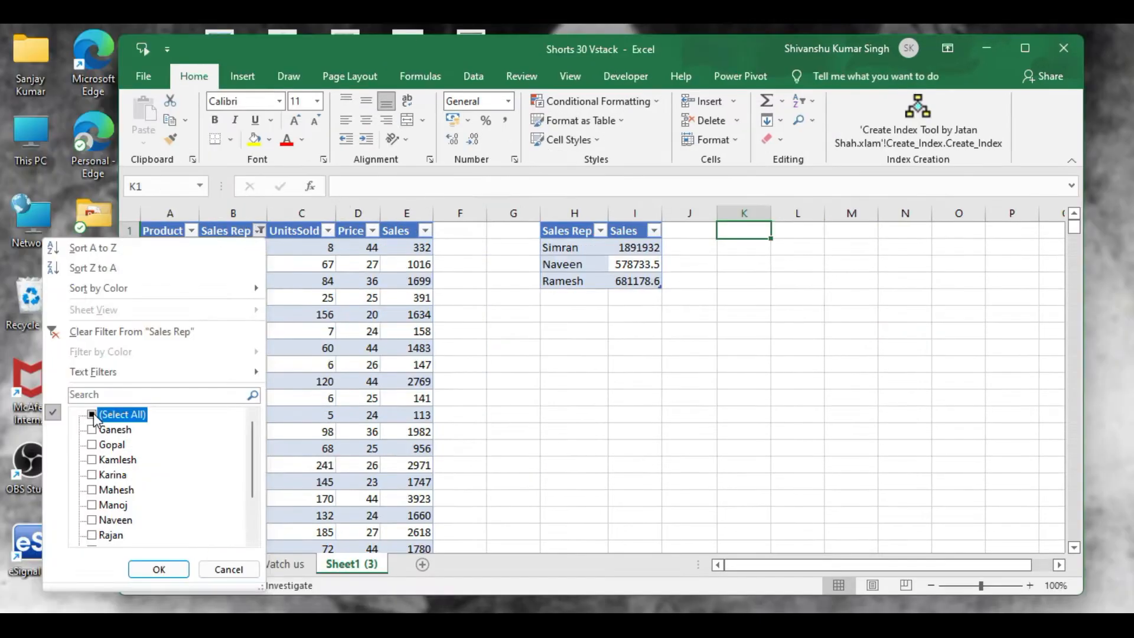
# Show all sales reps again in the source table's Sales Rep filter and paste a copy of the summary table H1:I14 at K1.
pyautogui.click(92, 414)
pyautogui.click(156, 573)
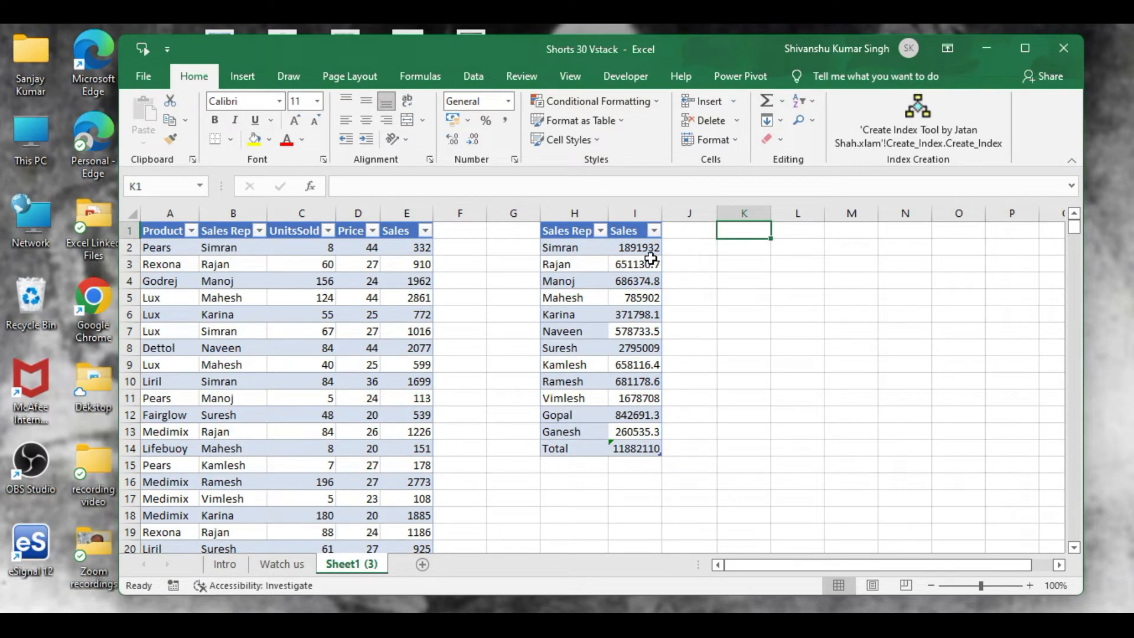
pyautogui.moveTo(572, 230); pyautogui.dragTo(623, 446)
pyautogui.hotkey('ctrl', 'c')
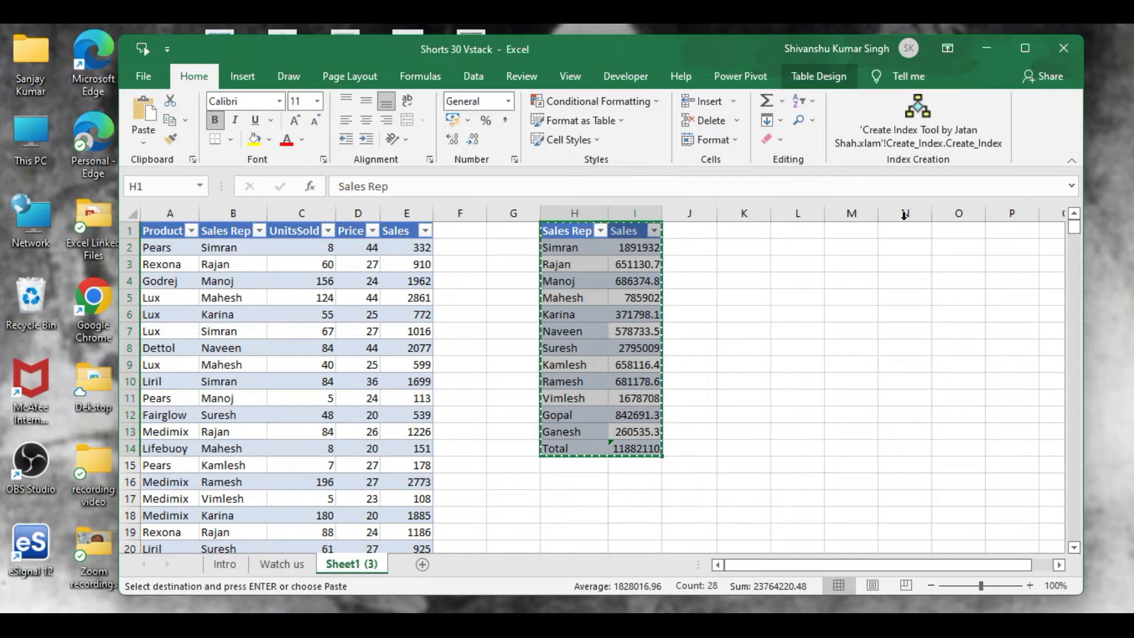
pyautogui.click(730, 239)
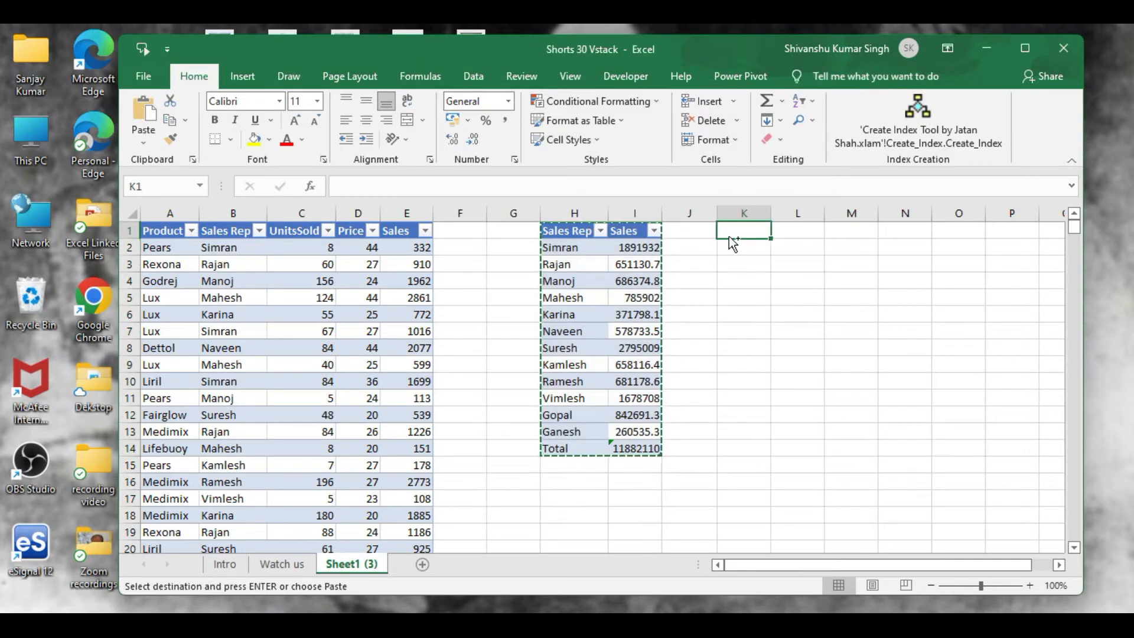
pyautogui.hotkey('ctrl', 'v')
# Clear the Sales values in L2:L14 of the copied summary table.
pyautogui.moveTo(798, 247); pyautogui.dragTo(801, 451)
pyautogui.press('Escape')
pyautogui.press('Delete')
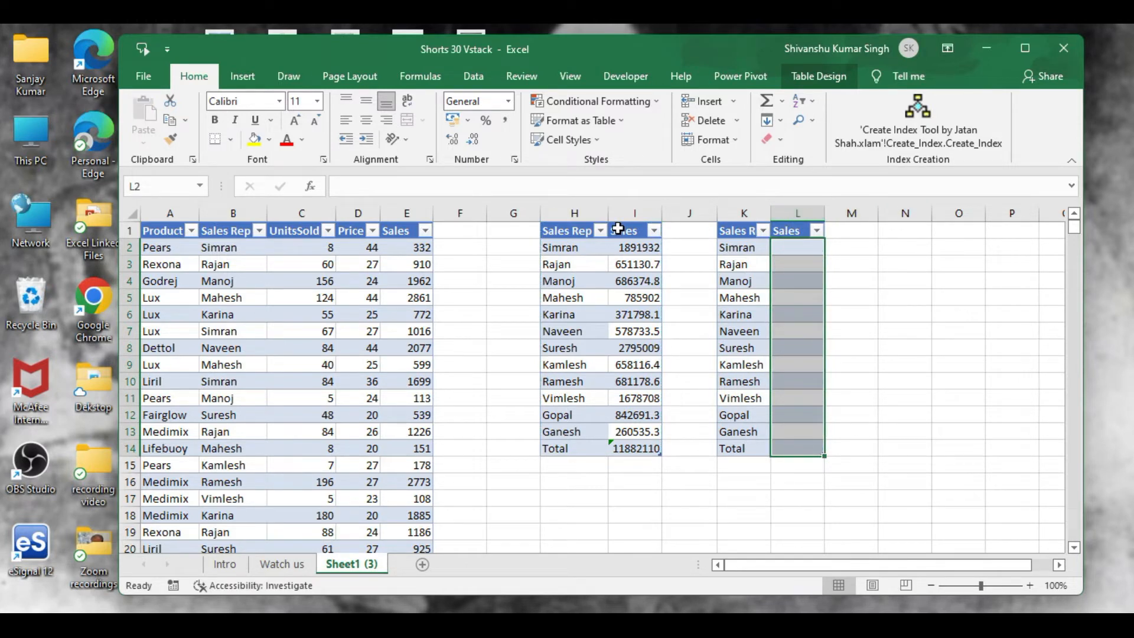
# Rename the header in I1 to Sum of Sales and fit column I's width to its contents.
pyautogui.click(618, 229)
pyautogui.doubleClick(618, 228)
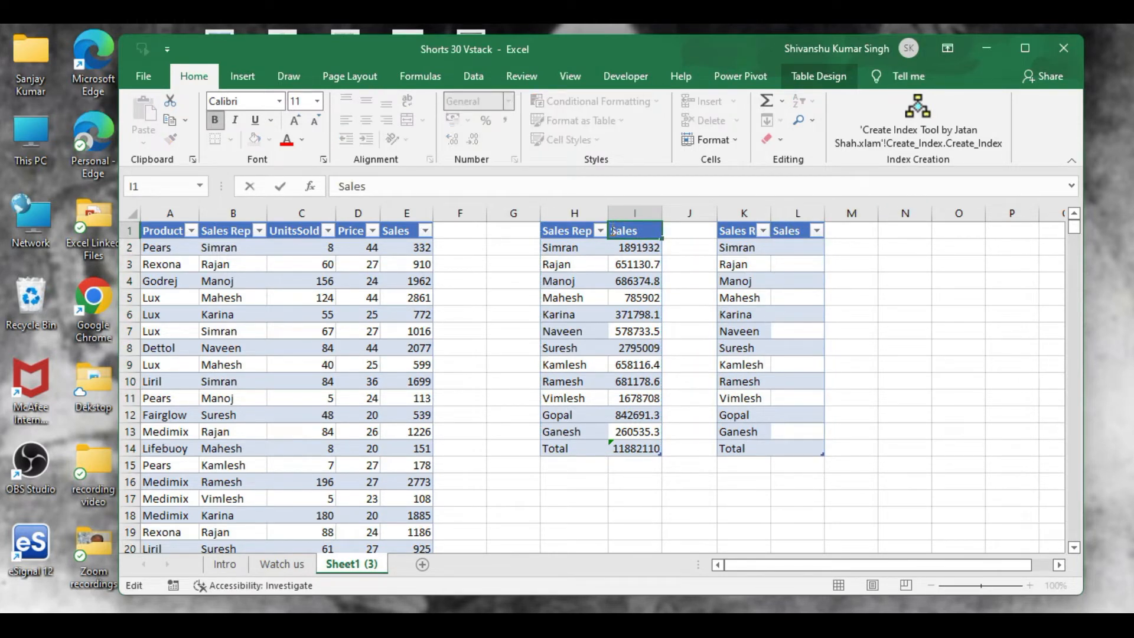
pyautogui.write('Sum of')
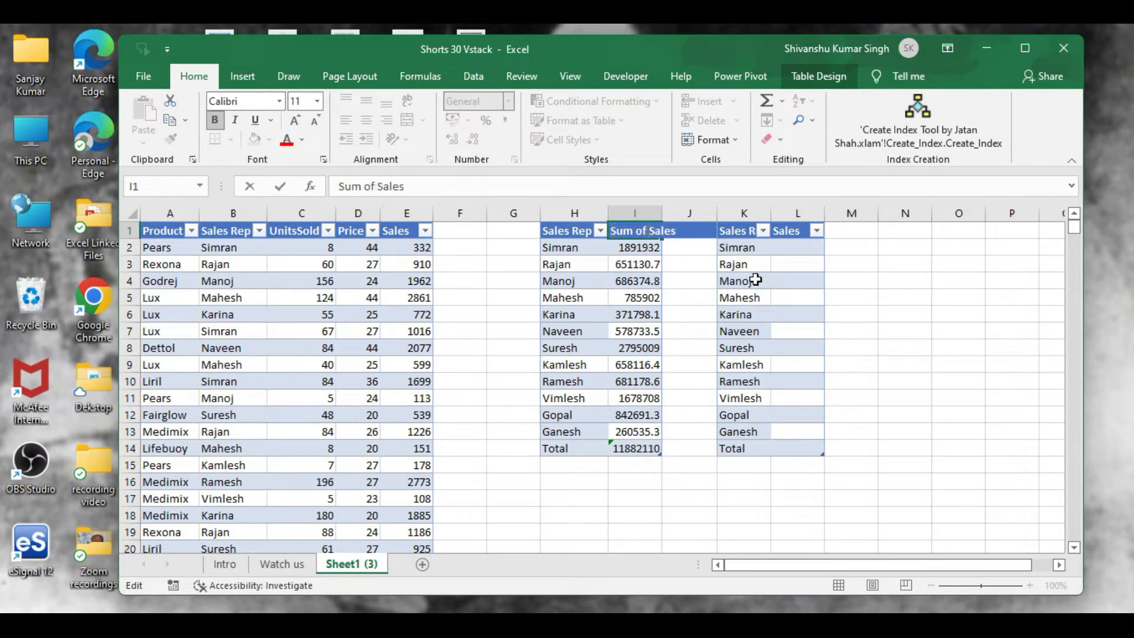
pyautogui.click(659, 211)
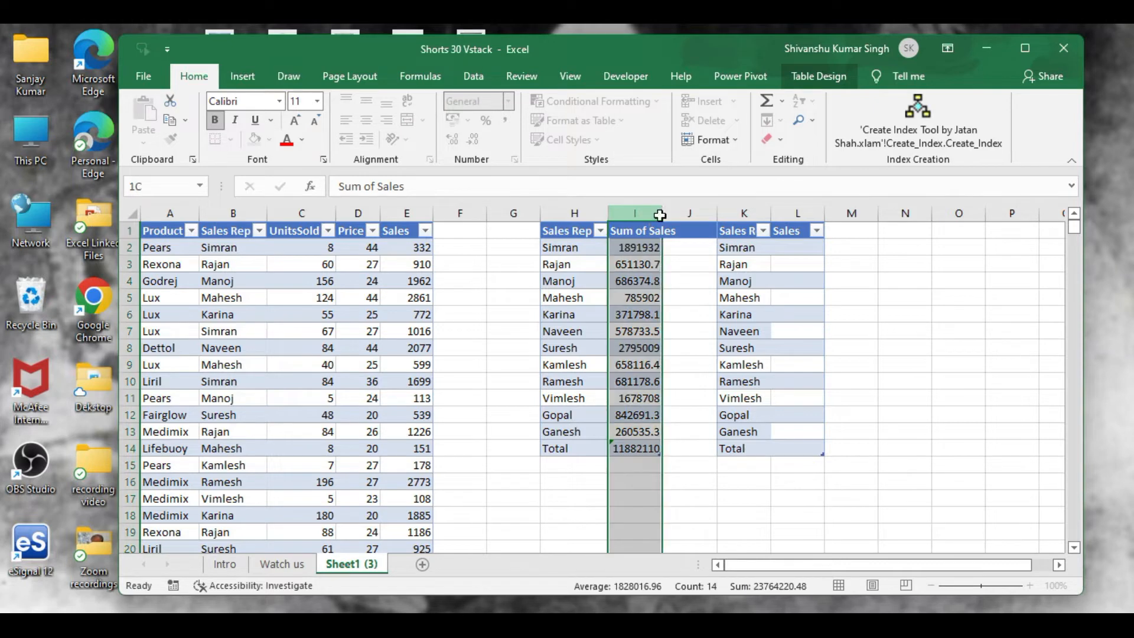
pyautogui.doubleClick(662, 211)
# Start an AVERAGEIFS formula in L2, the first empty Sales cell of the copied table.
pyautogui.click(831, 248)
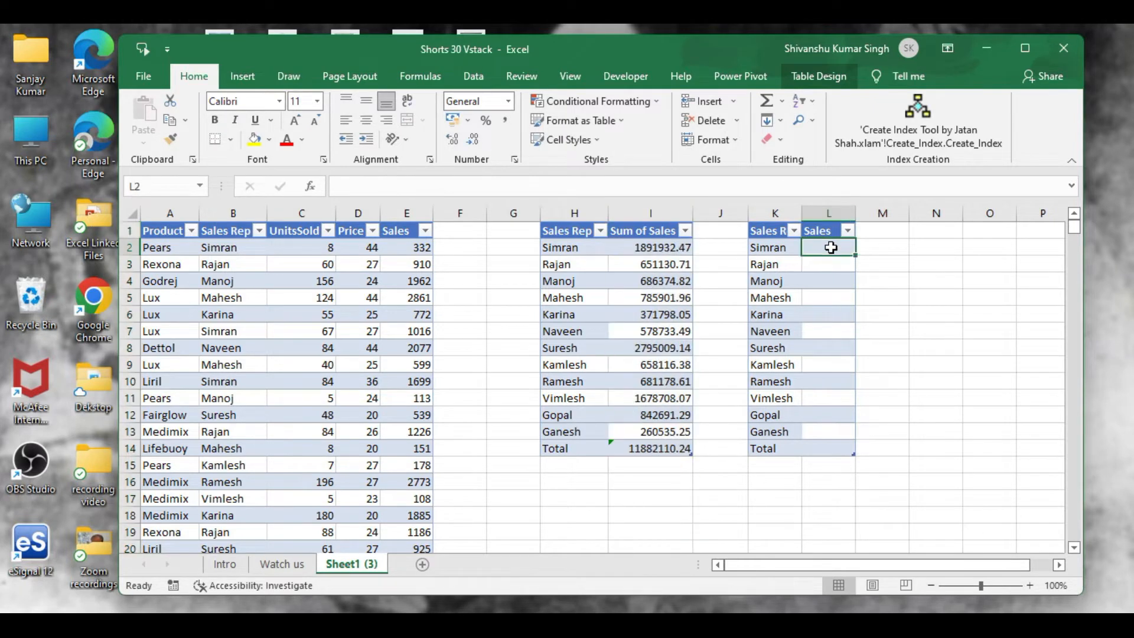
pyautogui.write('=')
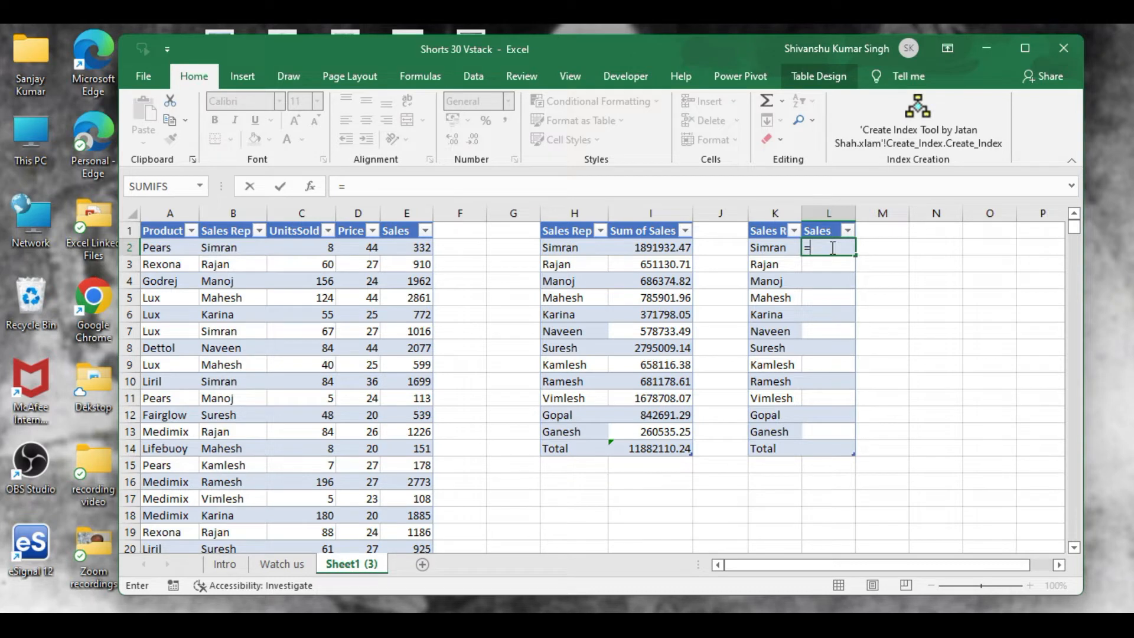
pyautogui.write('ave')
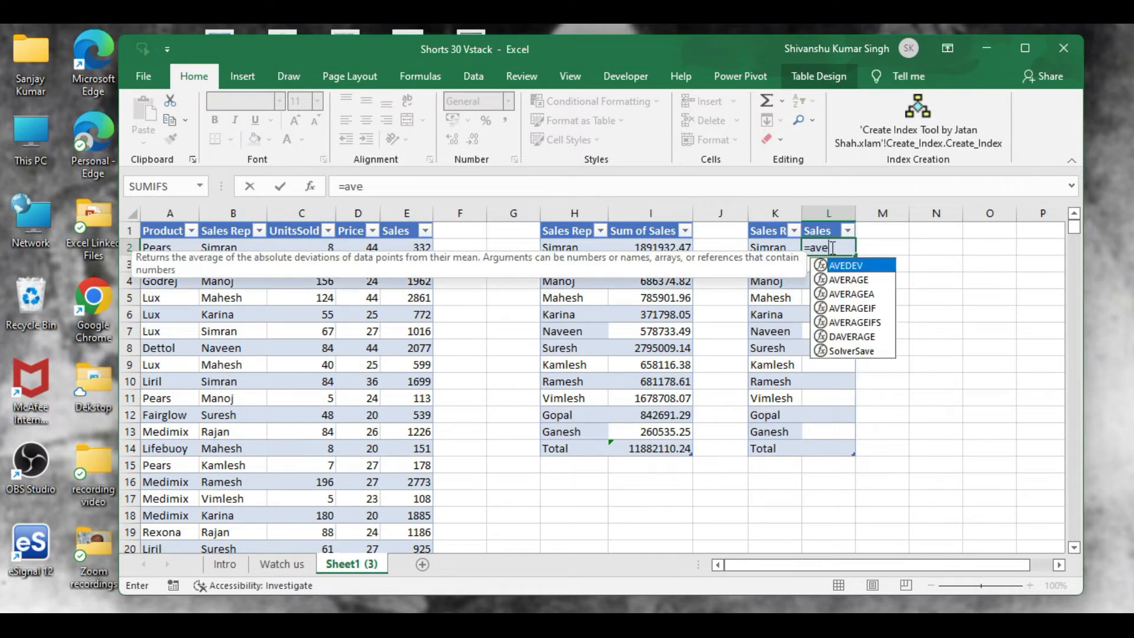
pyautogui.write('ragei')
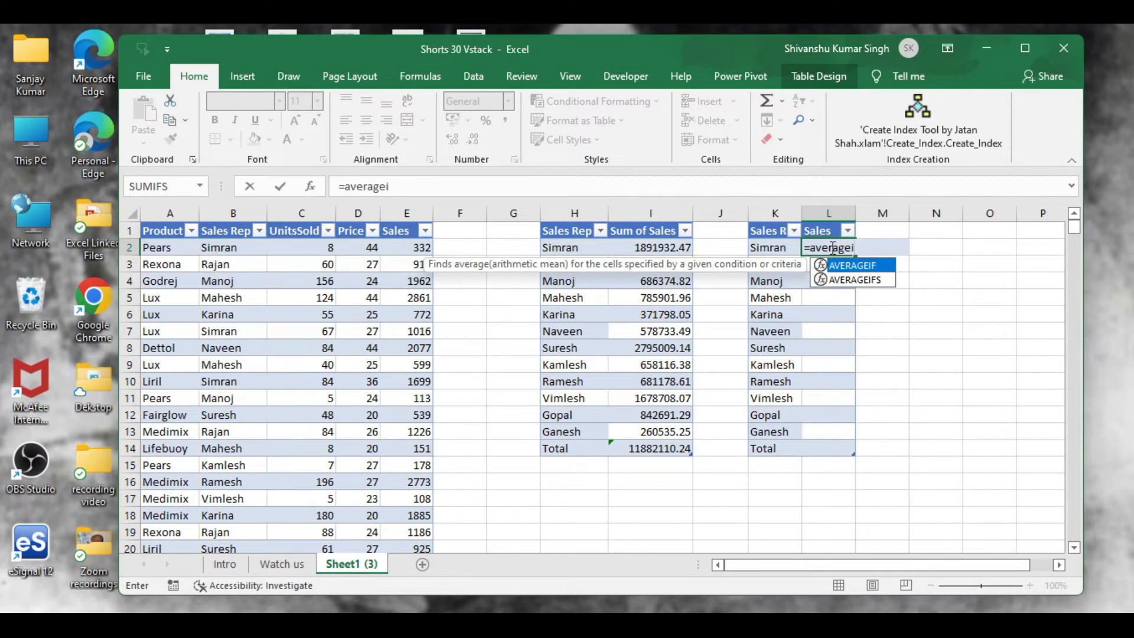
pyautogui.write('fs')
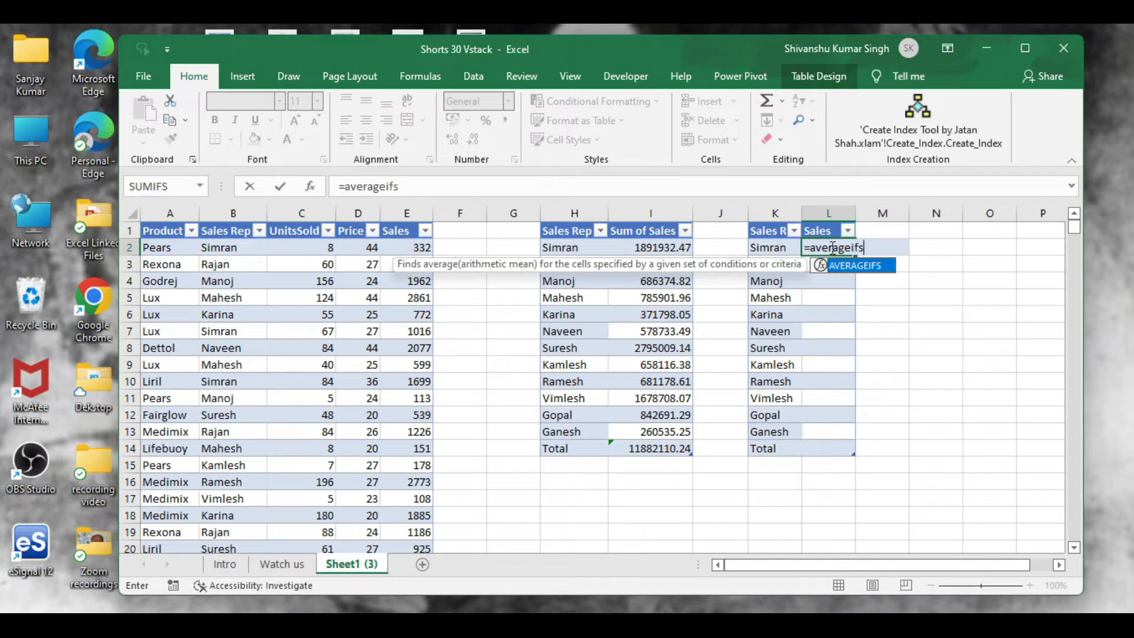
pyautogui.doubleClick(860, 267)
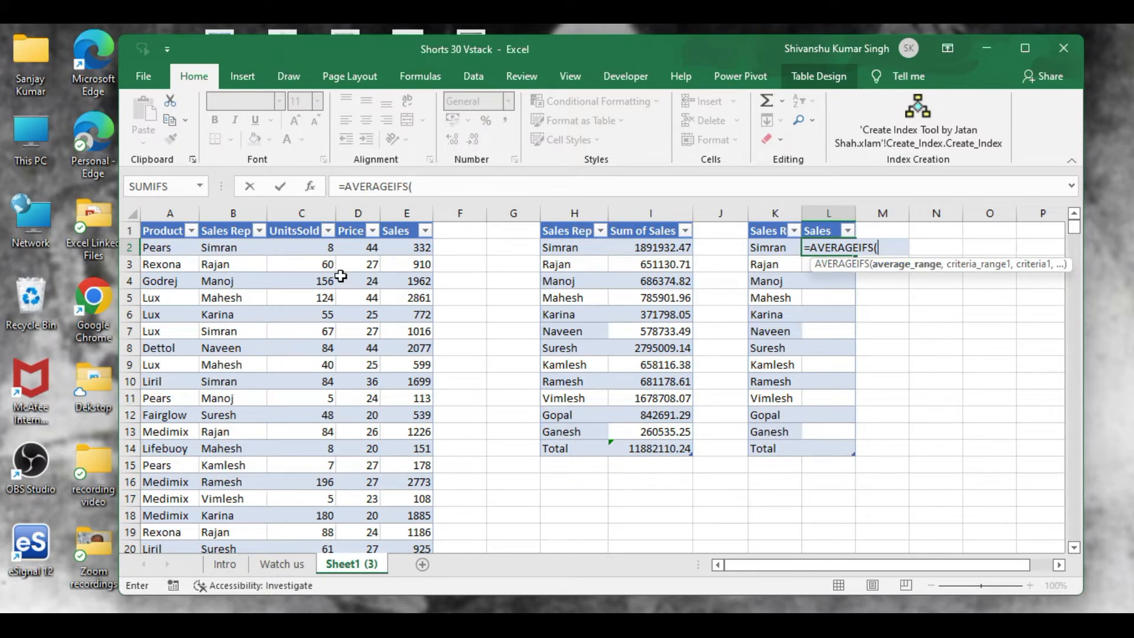
# Complete the AVERAGEIFS formula with Table9[Sales] as average range, Table9[Sales Rep] as criteria range and [@[Sales Rep]] as criterion.
pyautogui.click(403, 216)
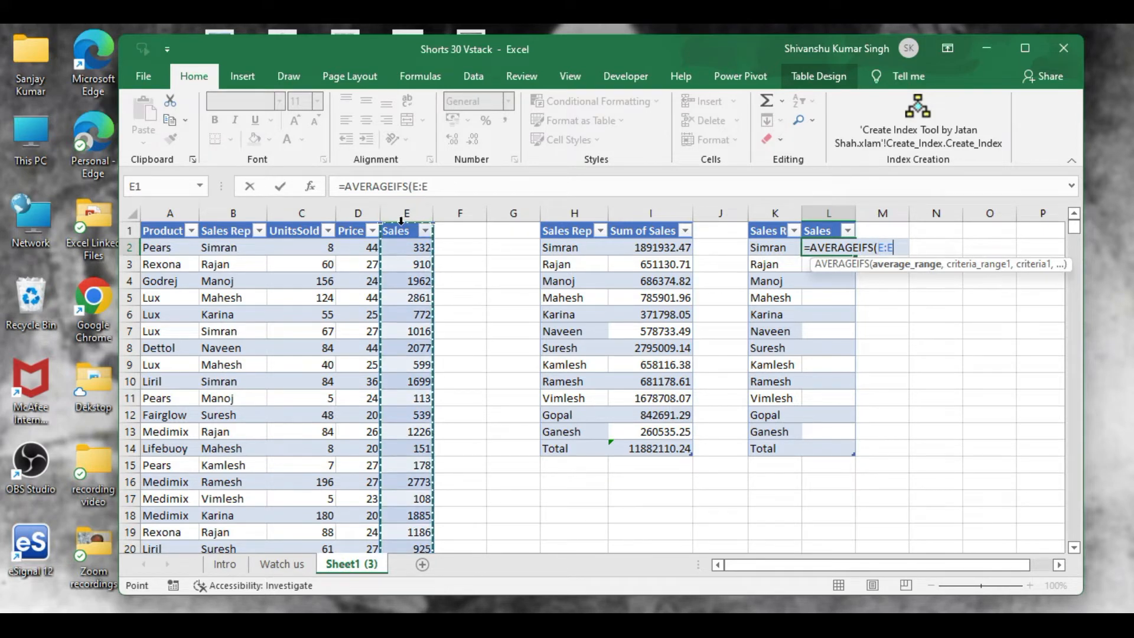
pyautogui.click(402, 225)
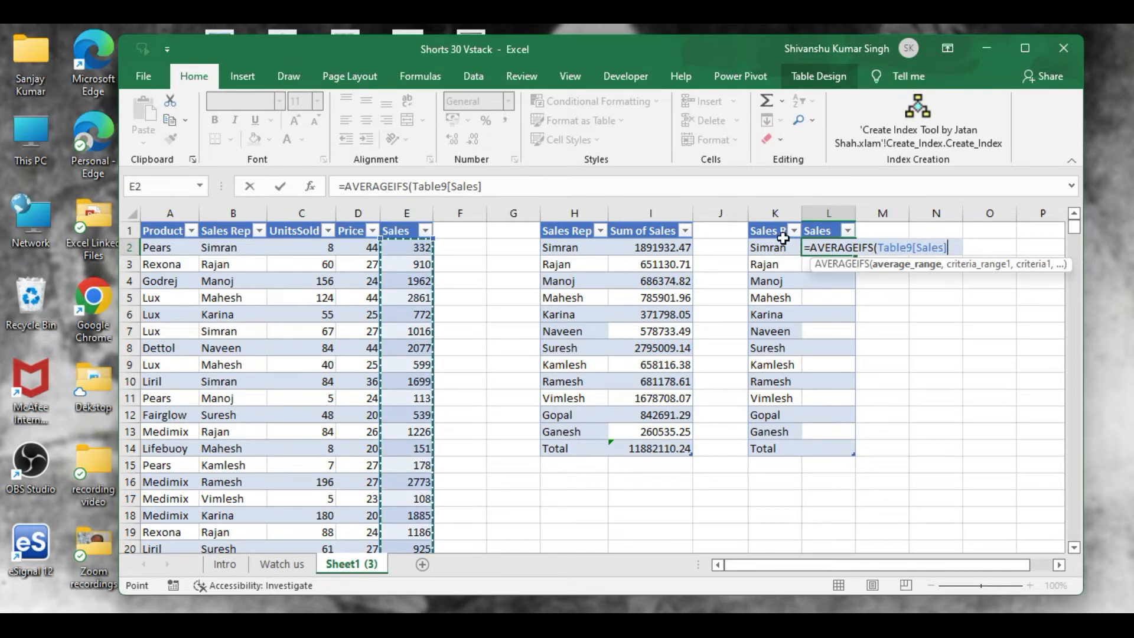
pyautogui.write(',')
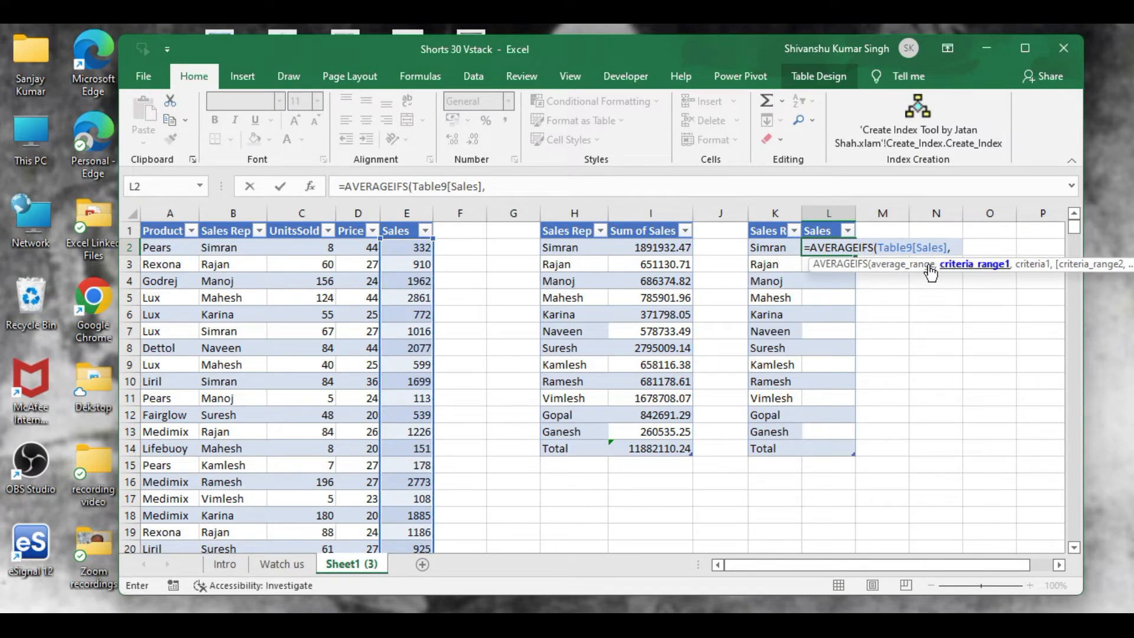
pyautogui.click(230, 221)
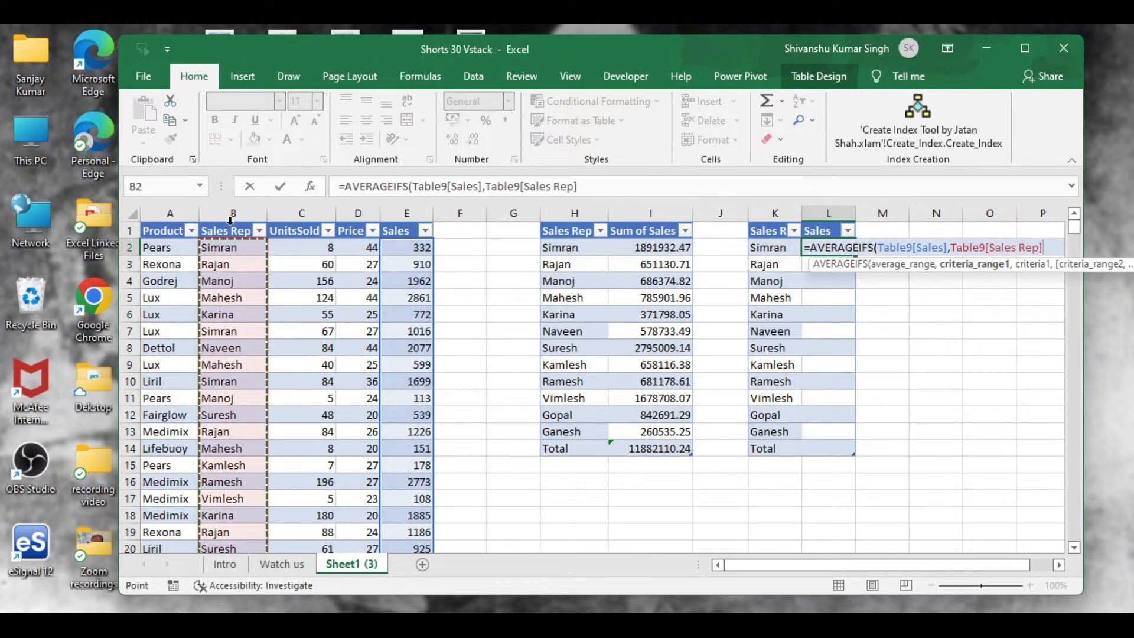
pyautogui.write(',')
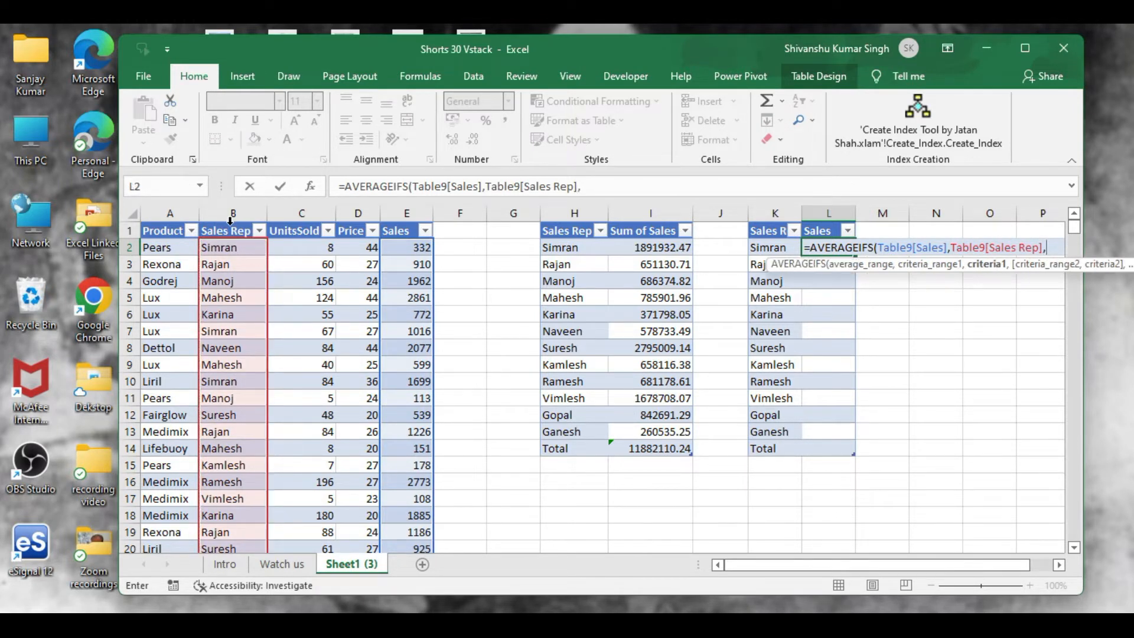
pyautogui.click(777, 249)
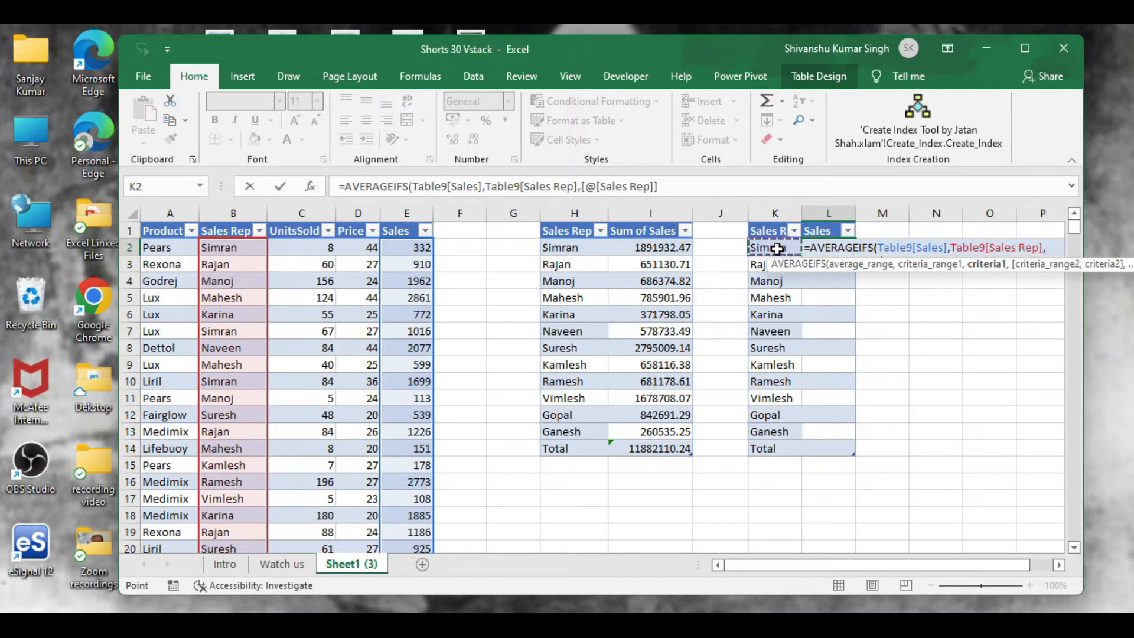
pyautogui.write(')')
pyautogui.press('Return')
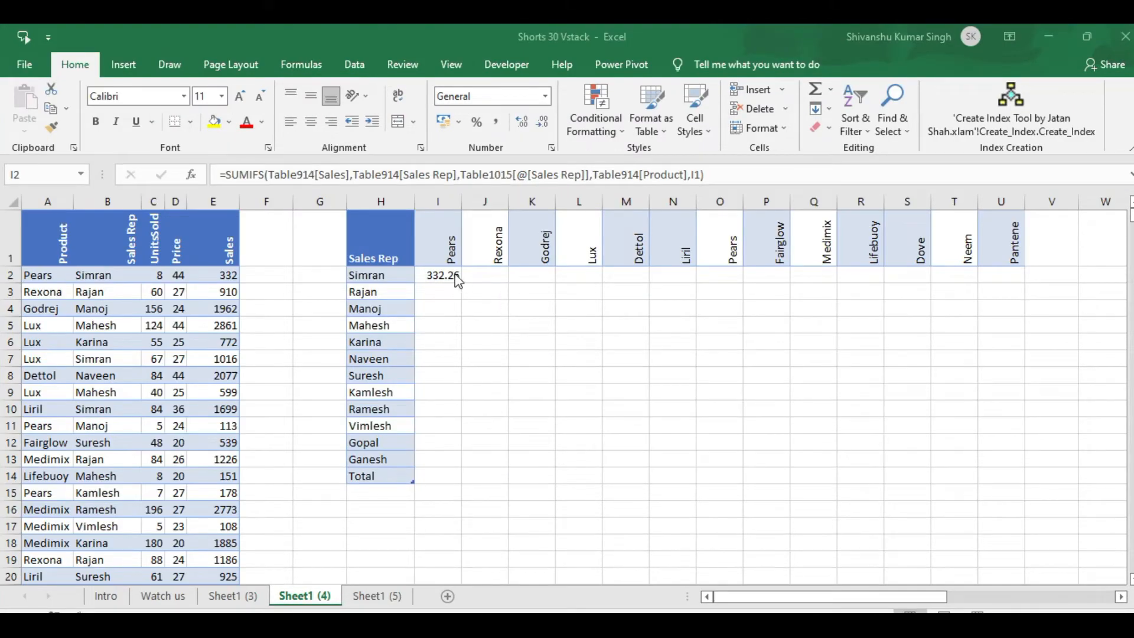
# Delete the existing SUMIFS formula from I2 of the sales rep by product grid on Sheet1 (4).
pyautogui.click(454, 274)
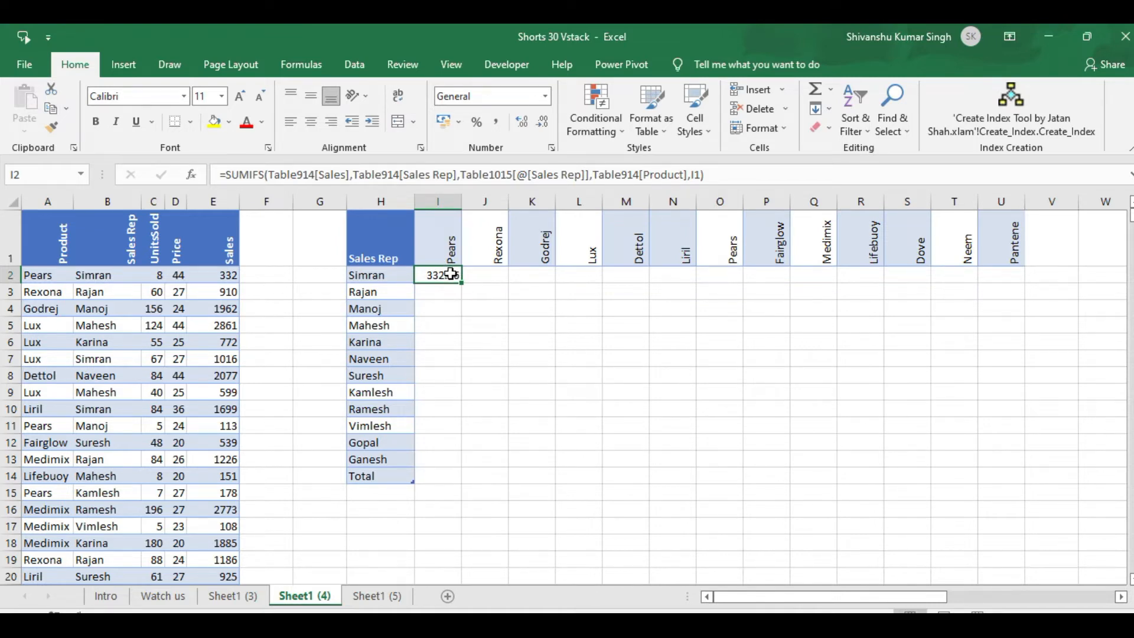
pyautogui.press('Delete')
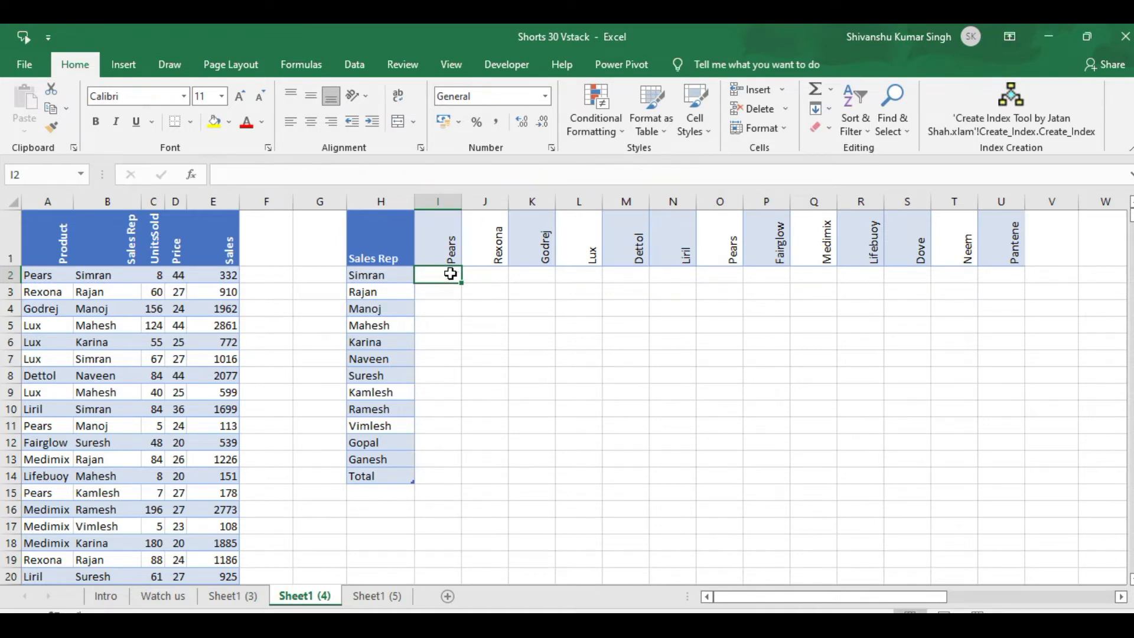
# Start a SUMIFS formula in I2 summing Table914[Sales], with Table914[Sales Rep] as first criteria range and [@[Sales Rep]] as its criterion.
pyautogui.click(192, 175)
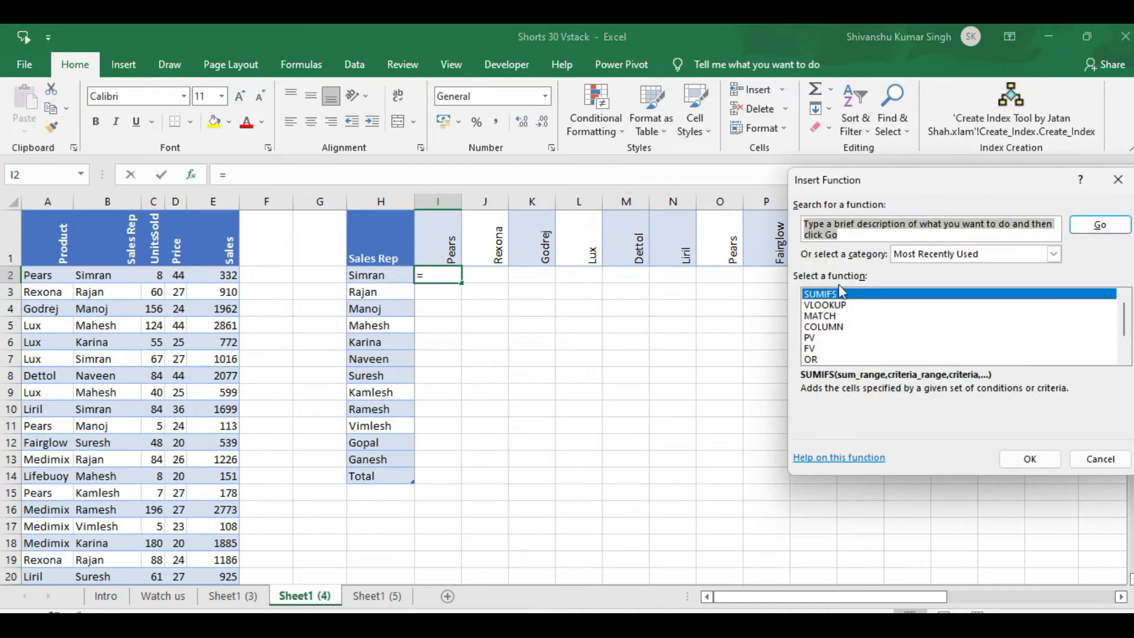
pyautogui.click(1027, 457)
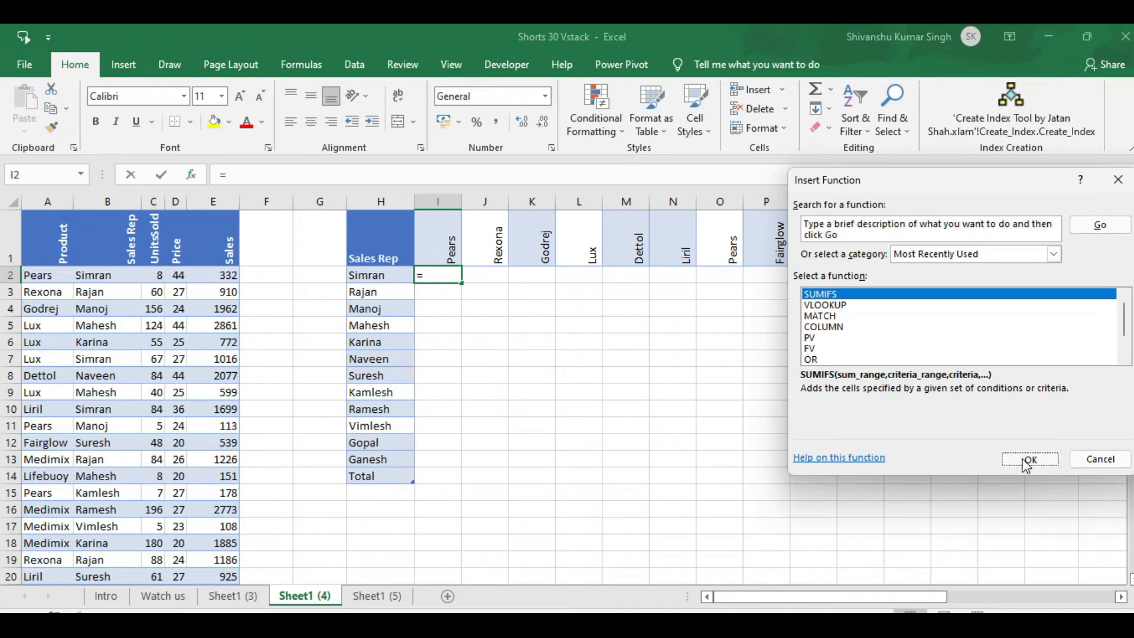
pyautogui.click(216, 211)
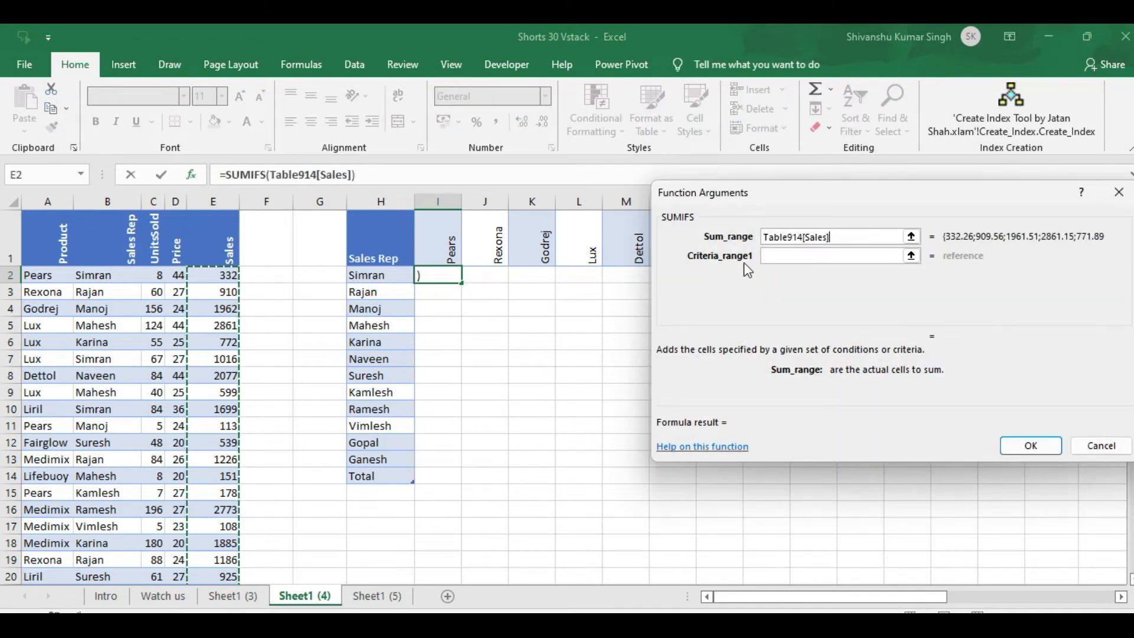
pyautogui.click(766, 256)
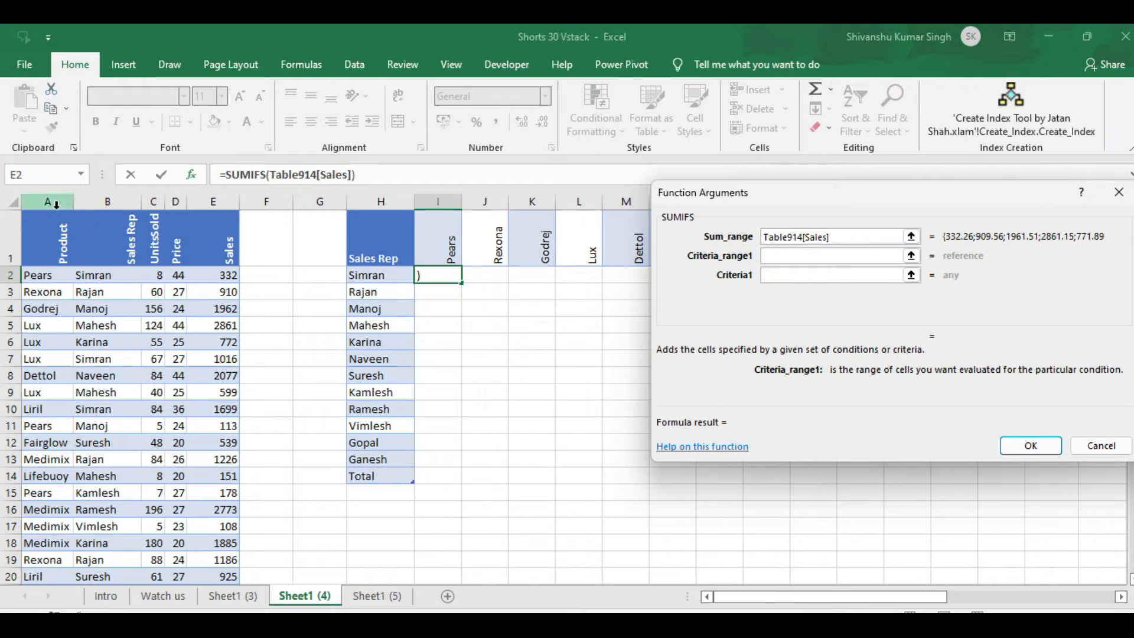
pyautogui.click(96, 211)
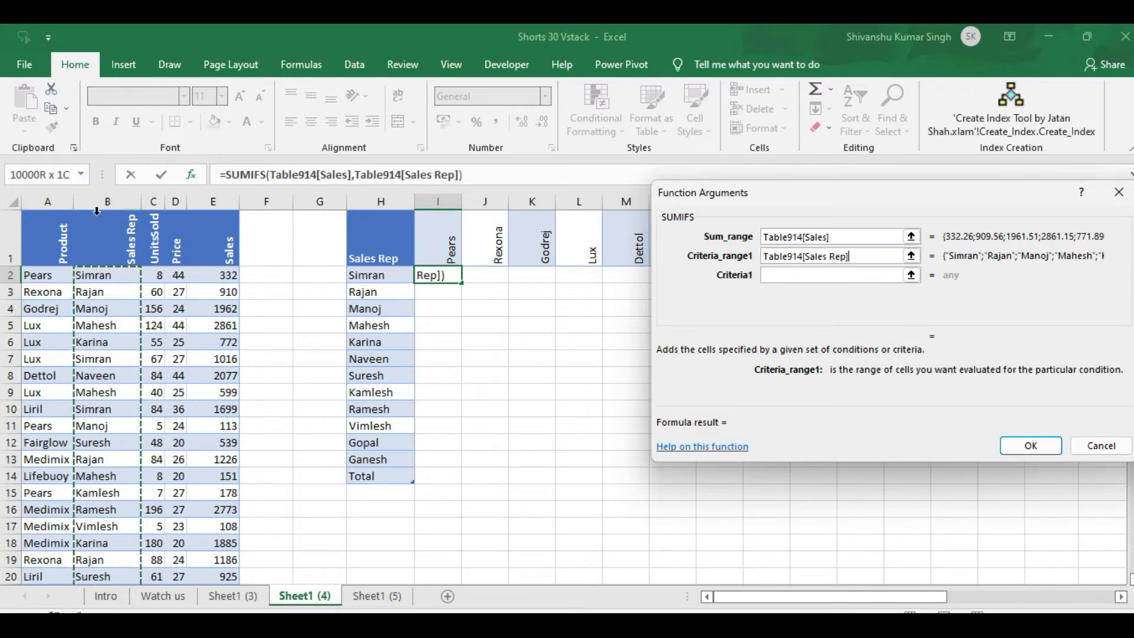
pyautogui.click(778, 273)
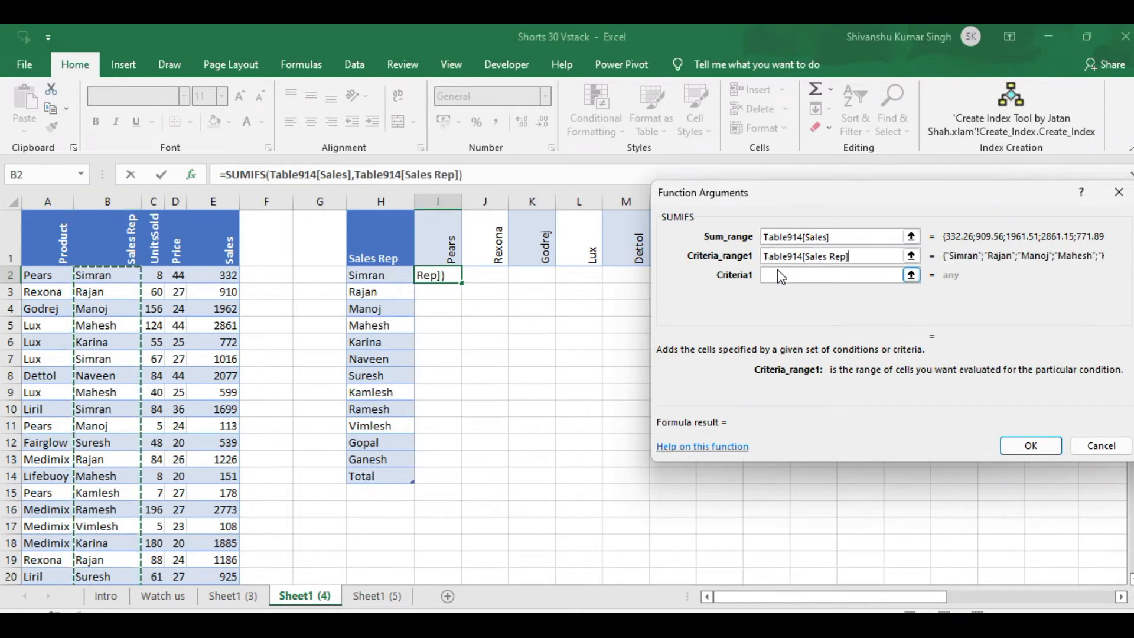
pyautogui.click(385, 275)
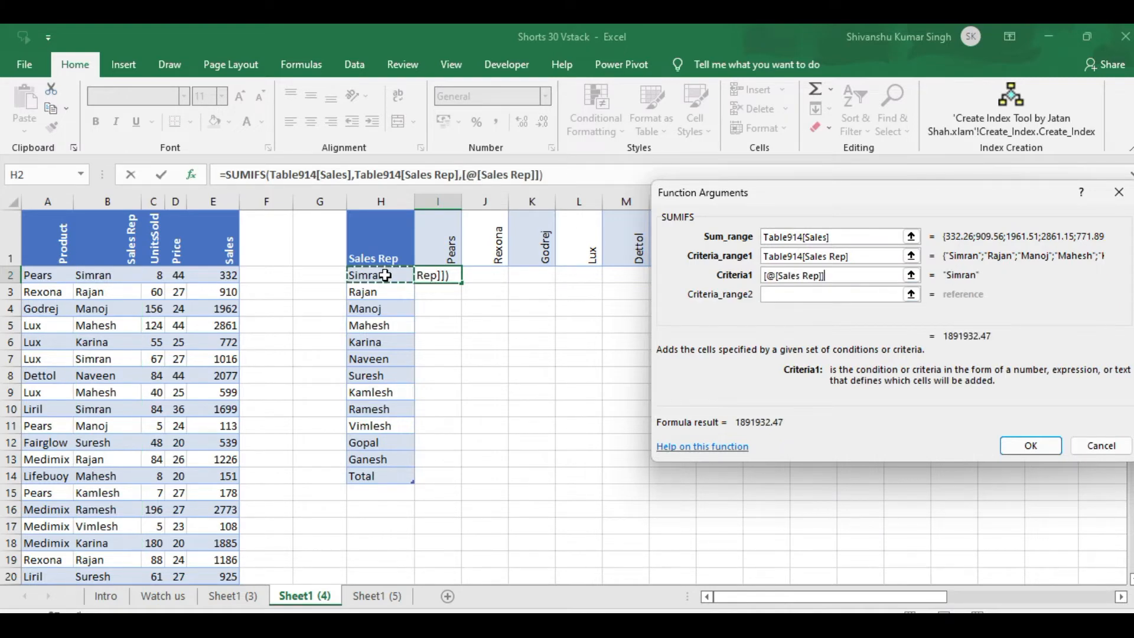
# Complete the SUMIFS formula in I2 with Table914[Product] as second criteria range and I1 as its criterion.
pyautogui.click(785, 296)
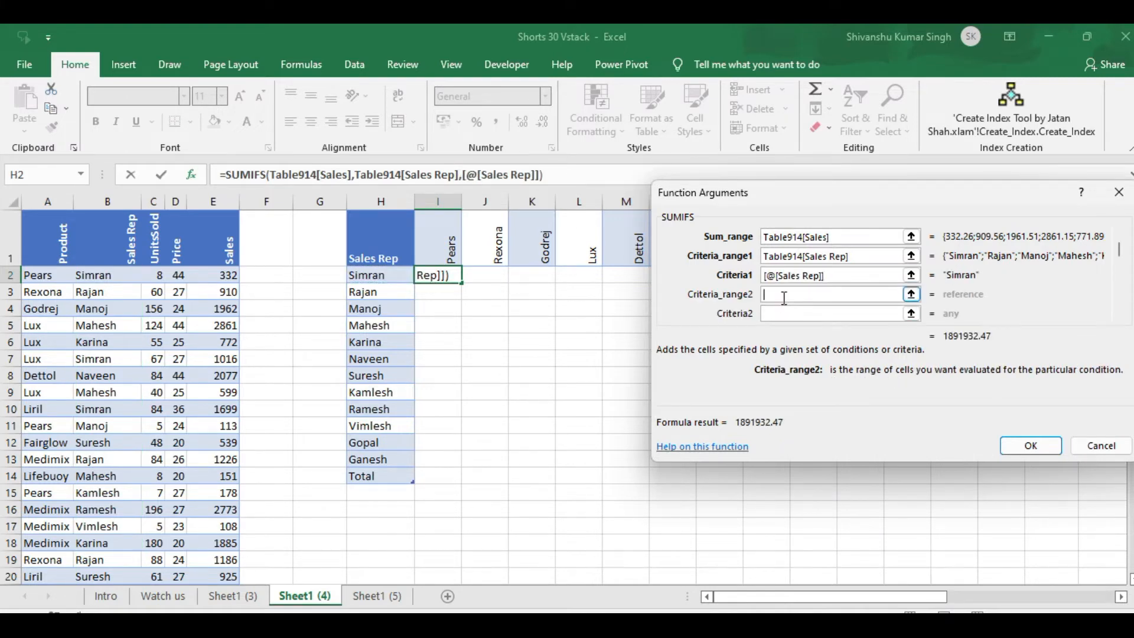
pyautogui.click(48, 212)
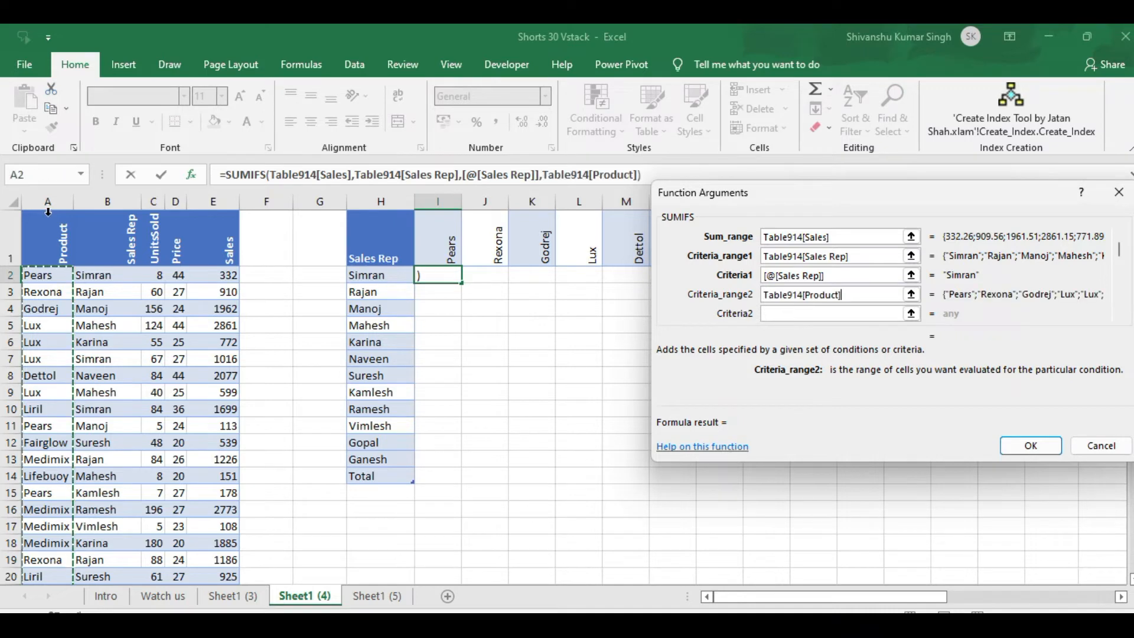
pyautogui.click(771, 313)
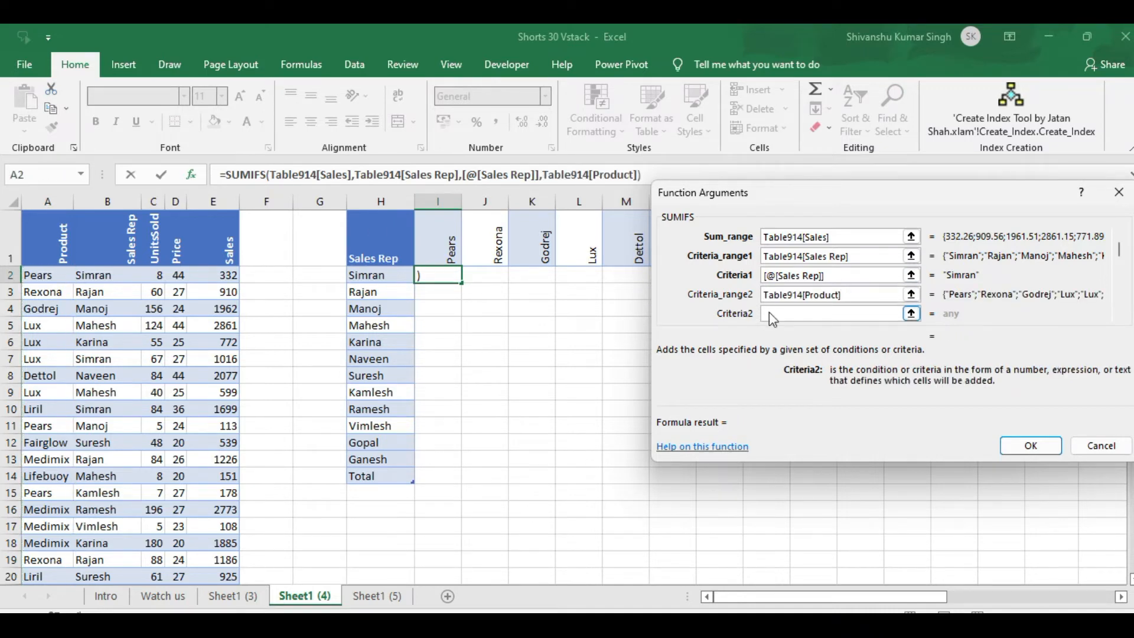
pyautogui.click(438, 235)
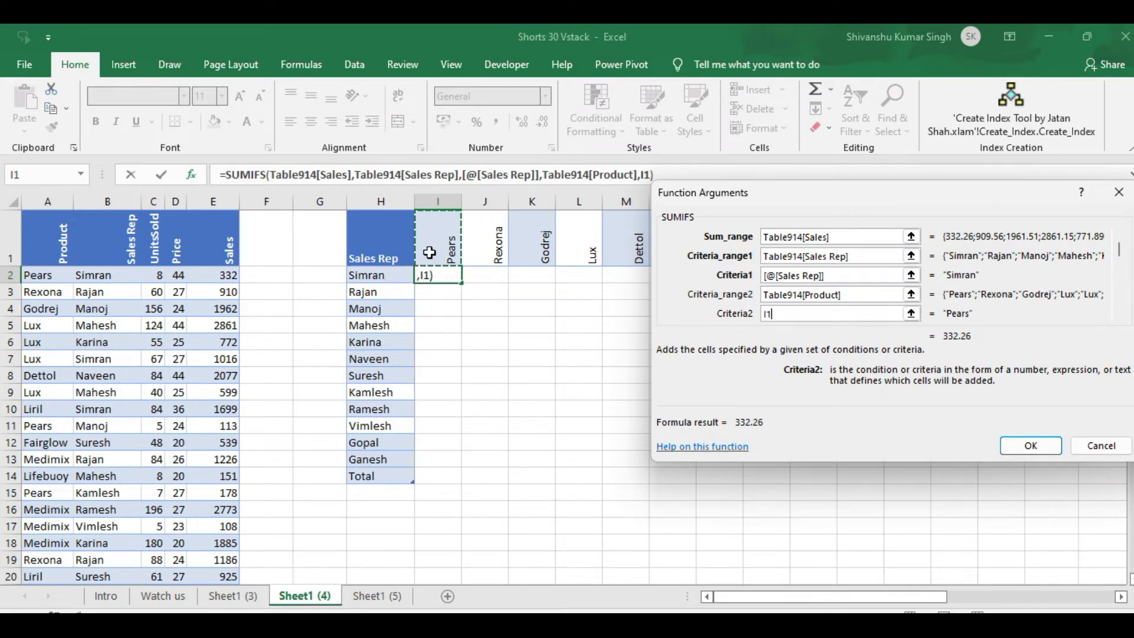
pyautogui.click(1032, 446)
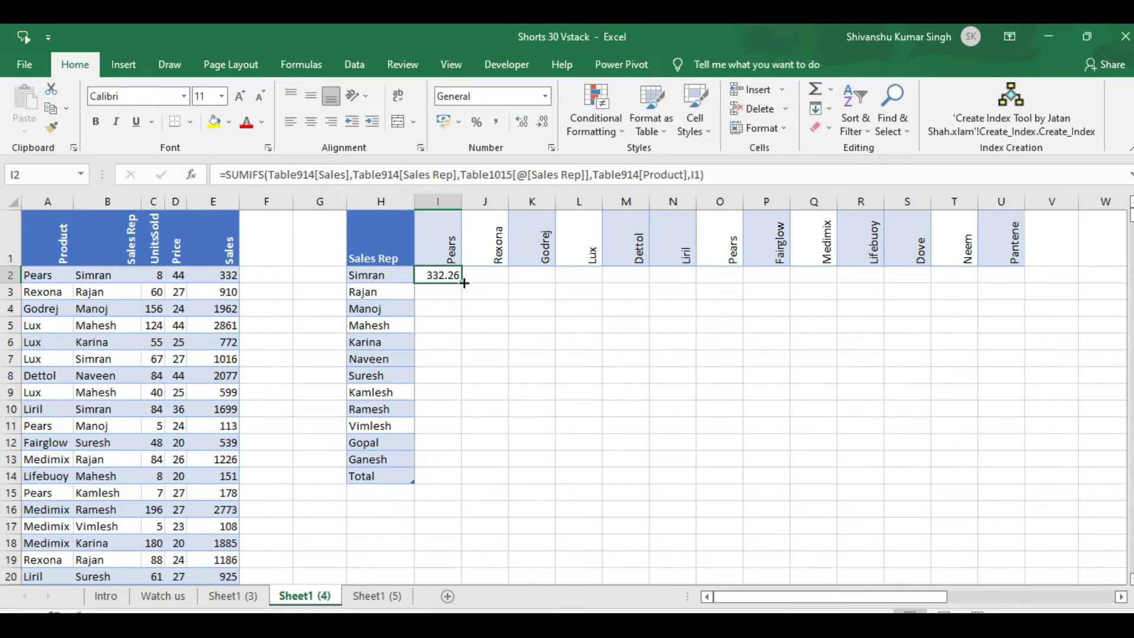
pyautogui.click(478, 279)
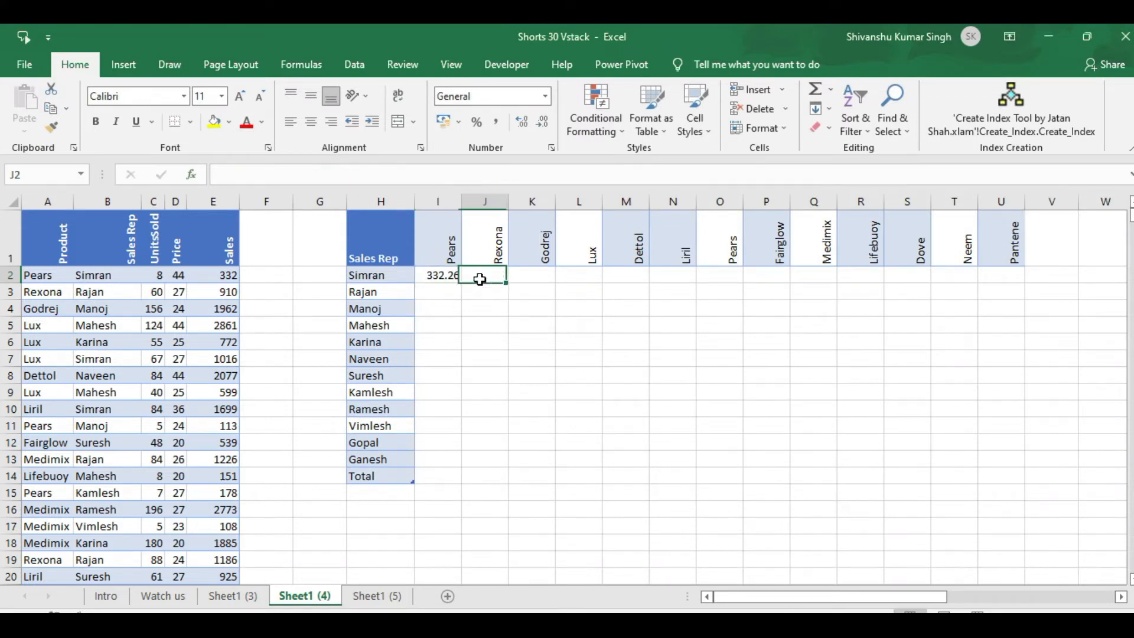
pyautogui.click(512, 277)
pyautogui.click(580, 274)
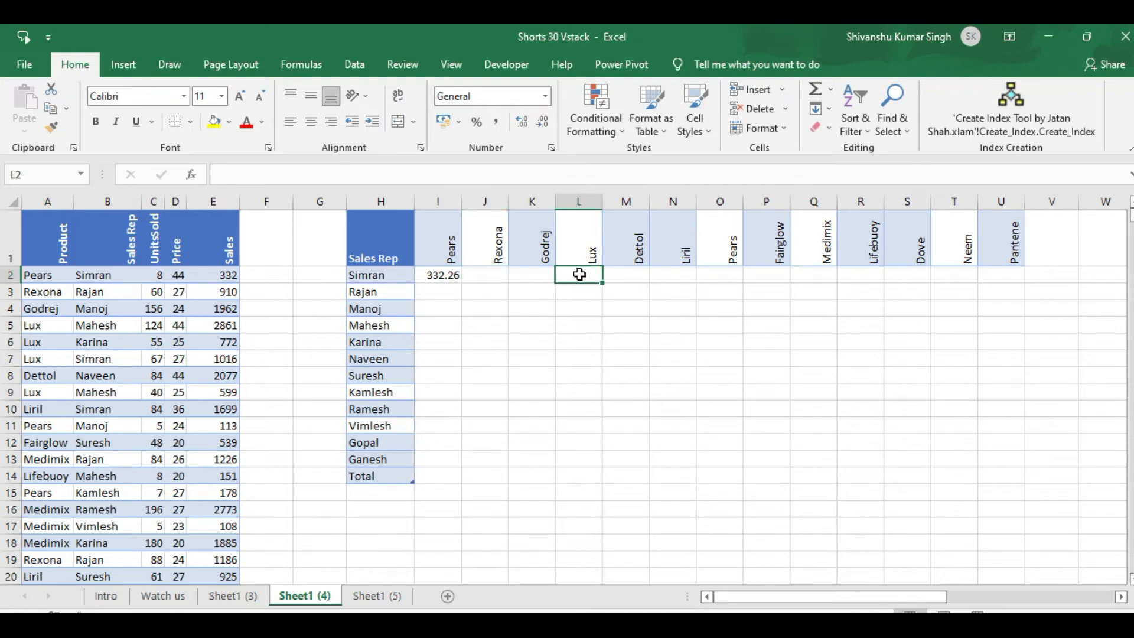
pyautogui.click(436, 272)
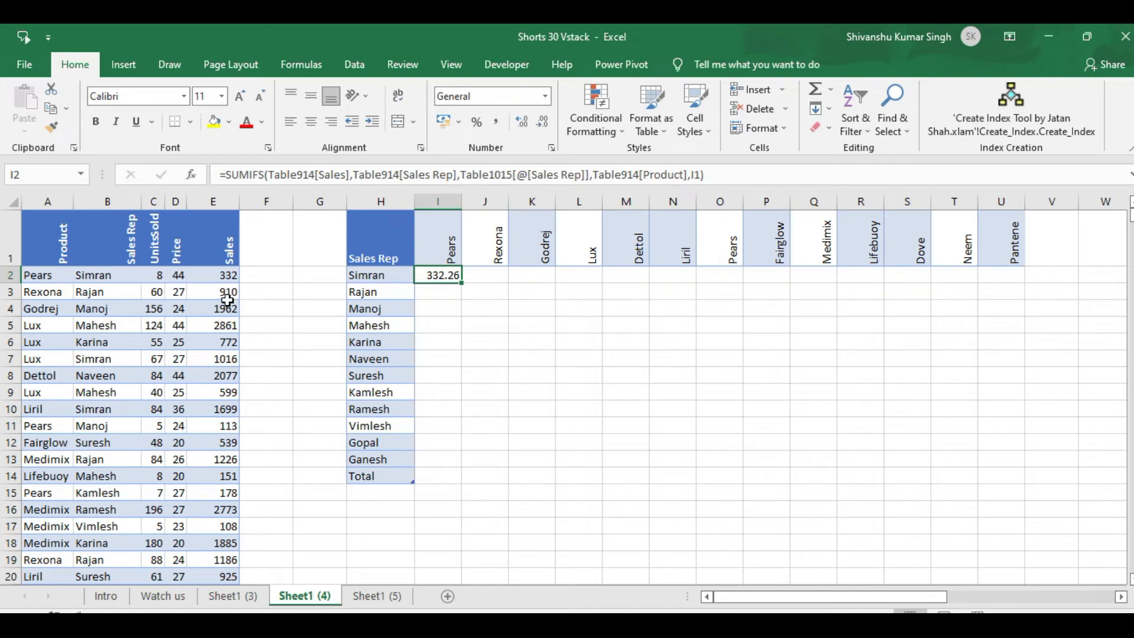
# Turn off the use of table names in formulas in Excel's formula options.
pyautogui.click(21, 65)
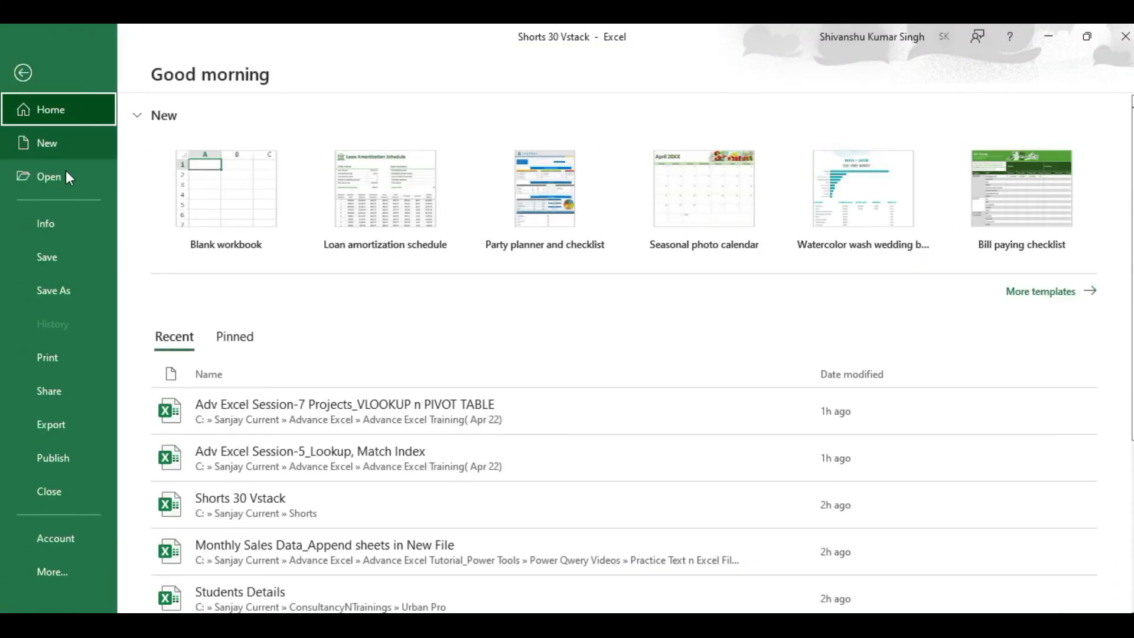
pyautogui.click(62, 574)
pyautogui.click(166, 605)
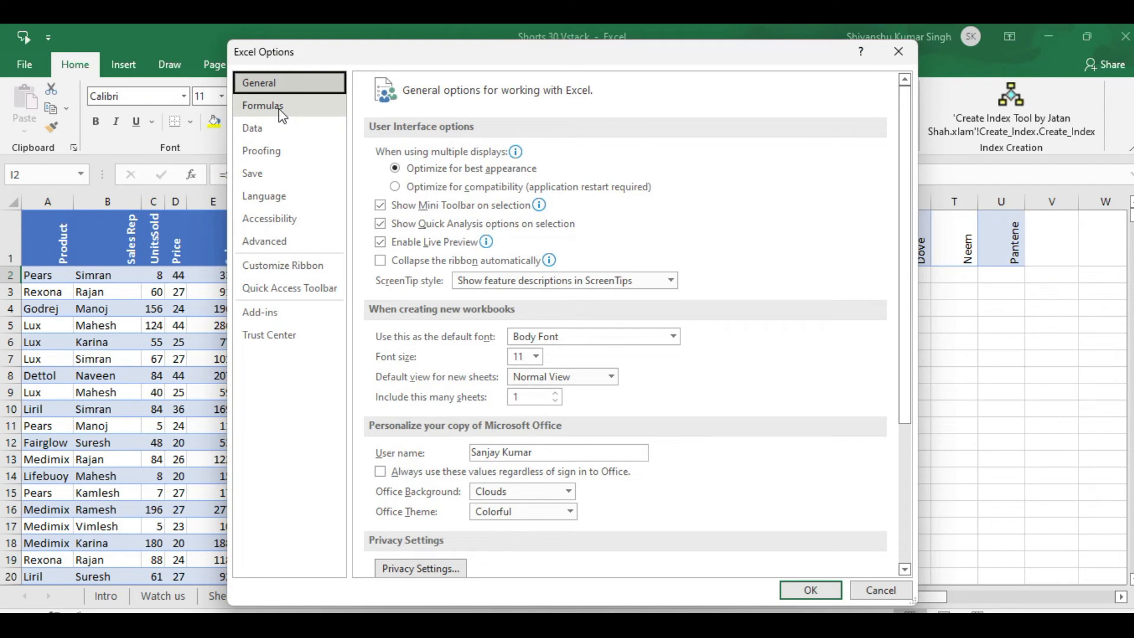
pyautogui.click(282, 113)
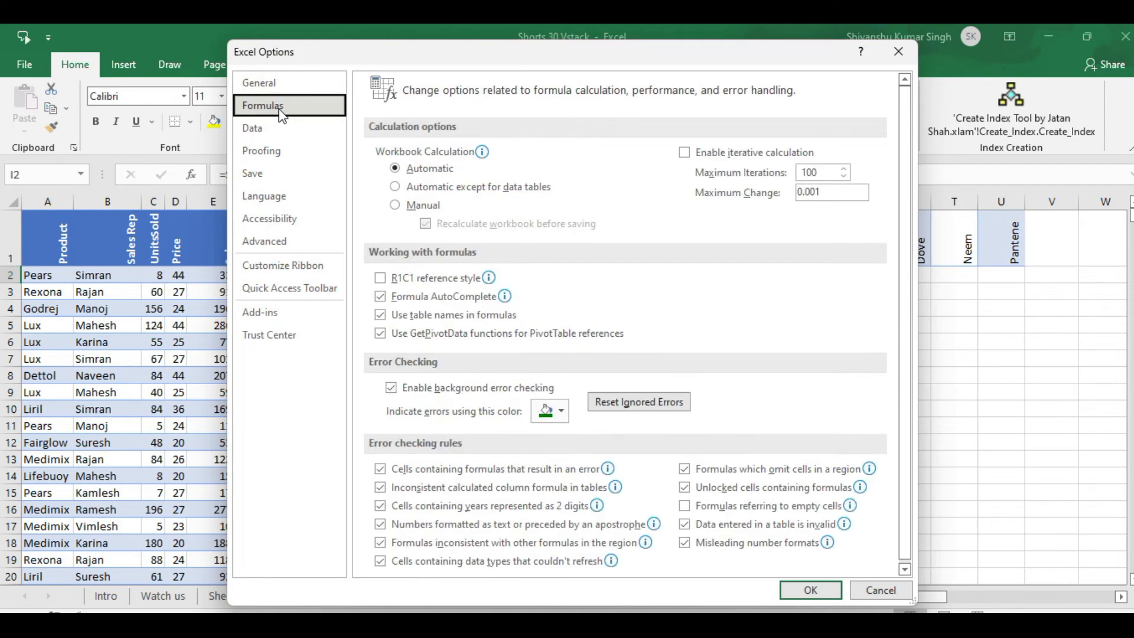
pyautogui.click(380, 316)
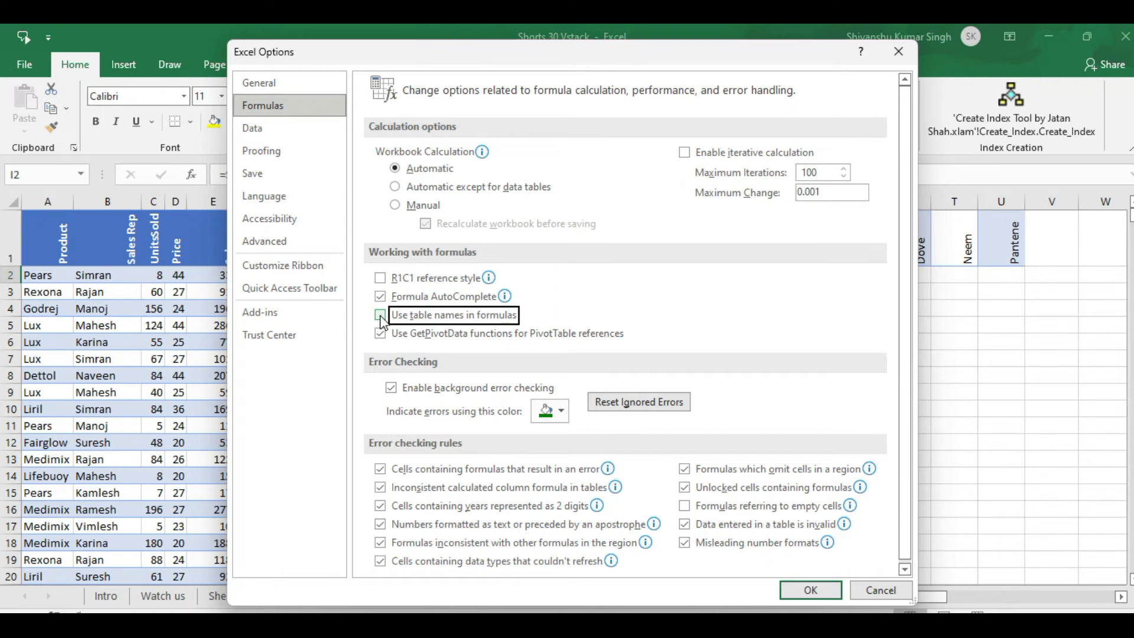
pyautogui.click(803, 592)
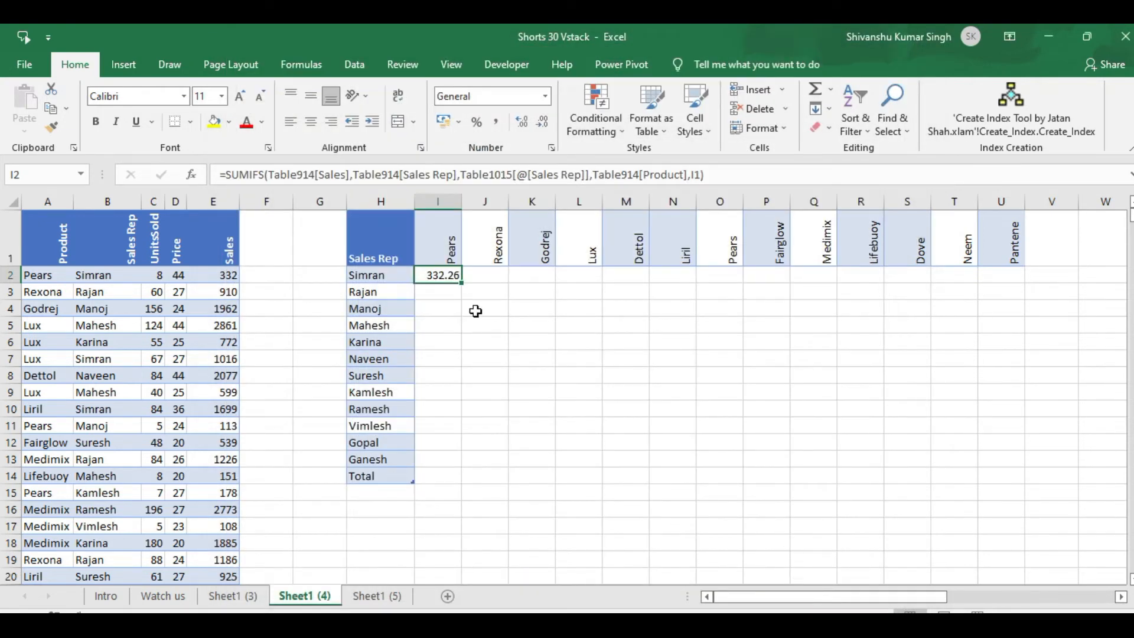
# Replace the formula in I2 with a new SUMIFS formula that uses E2:E10001 as the sum range.
pyautogui.click(476, 311)
pyautogui.click(444, 276)
pyautogui.press('Delete')
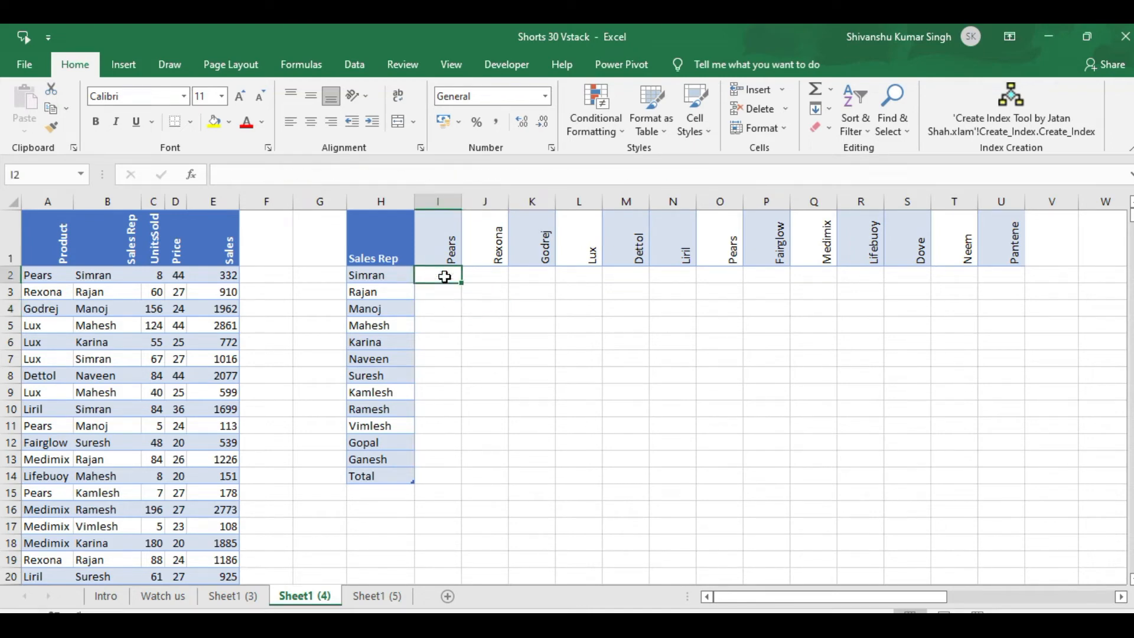
pyautogui.write('=')
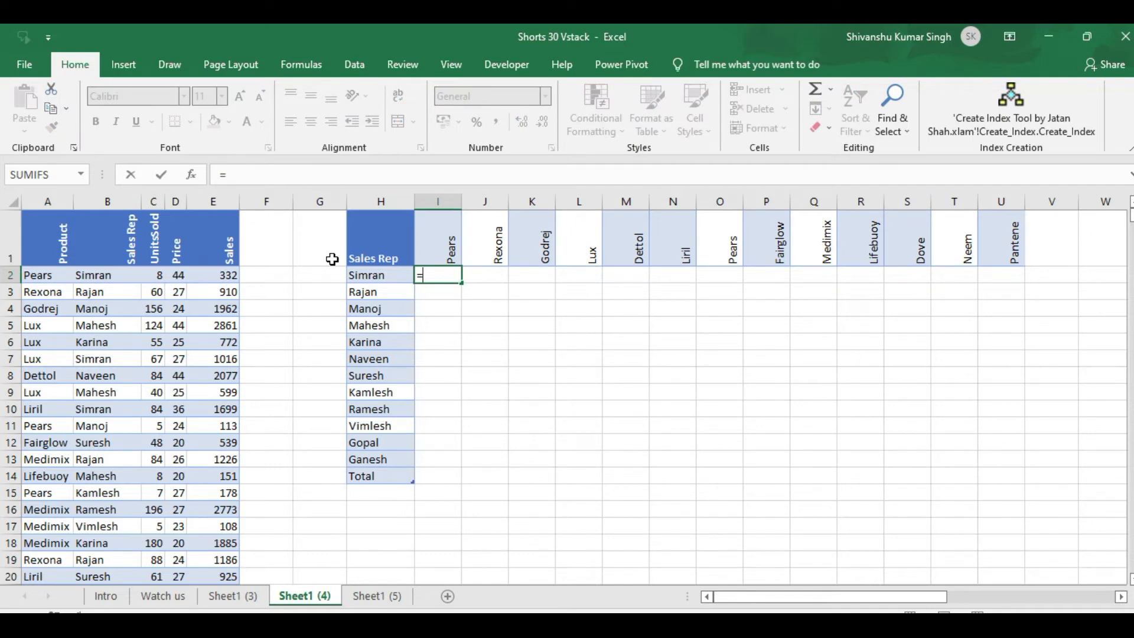
pyautogui.click(191, 174)
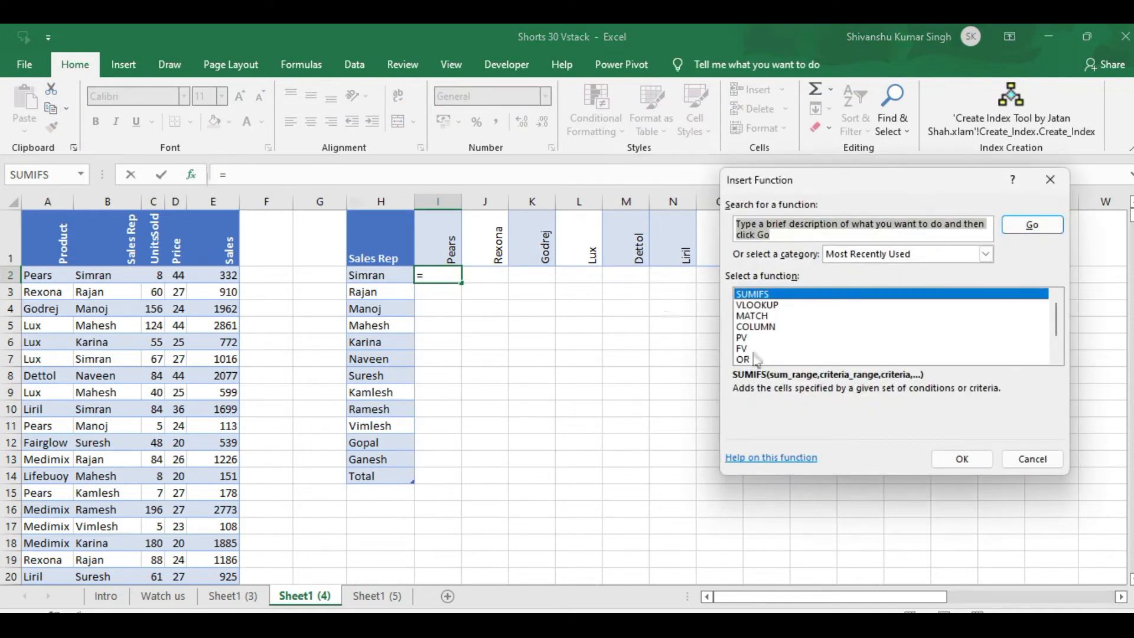
pyautogui.click(963, 459)
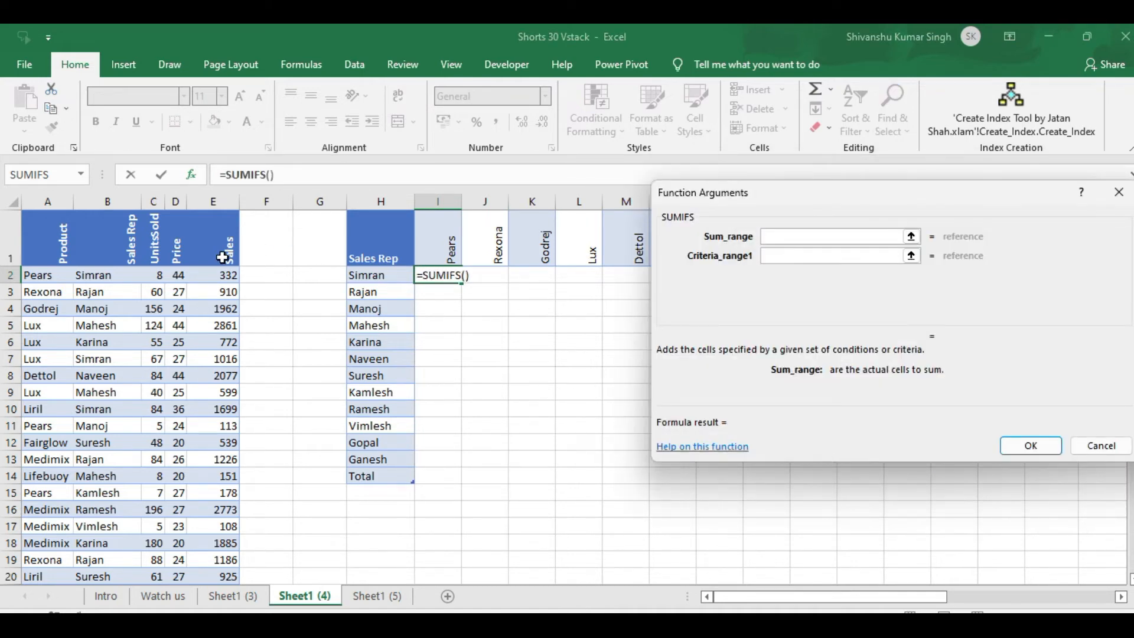
pyautogui.click(219, 204)
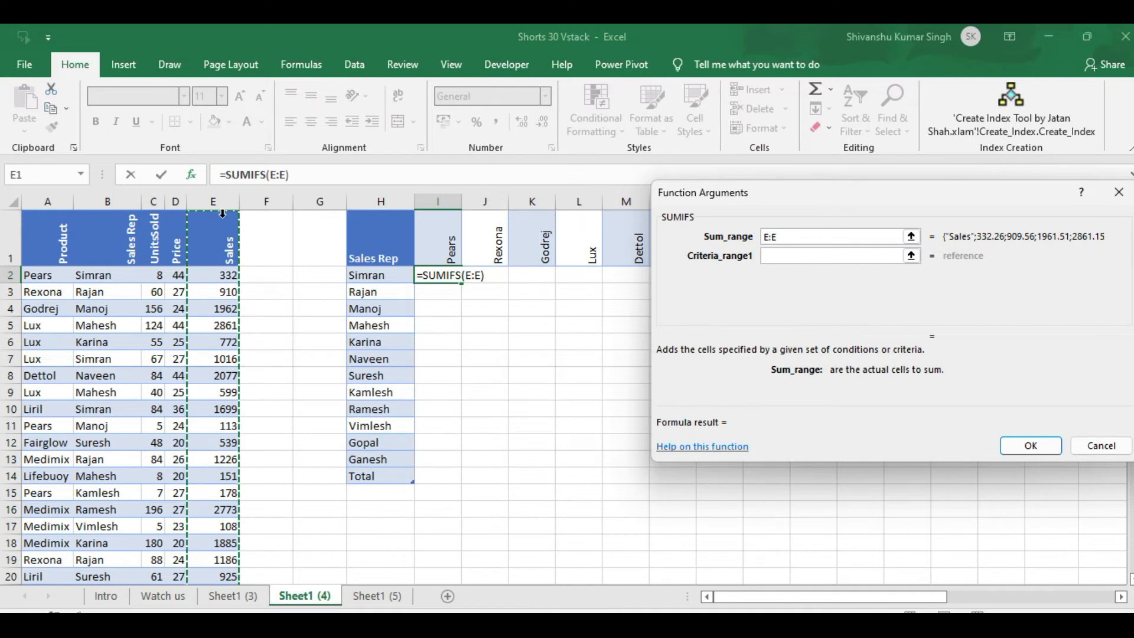
pyautogui.click(222, 214)
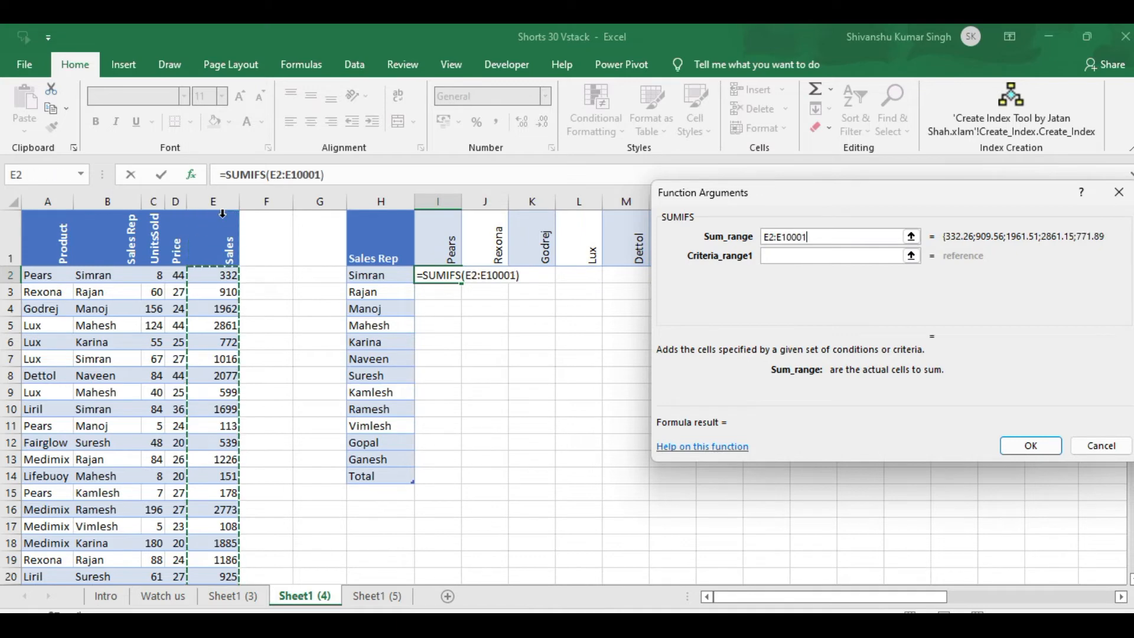
# Set the SUMIFS formula's first criteria range to B2:B10001 and its criterion to H2.
pyautogui.click(790, 254)
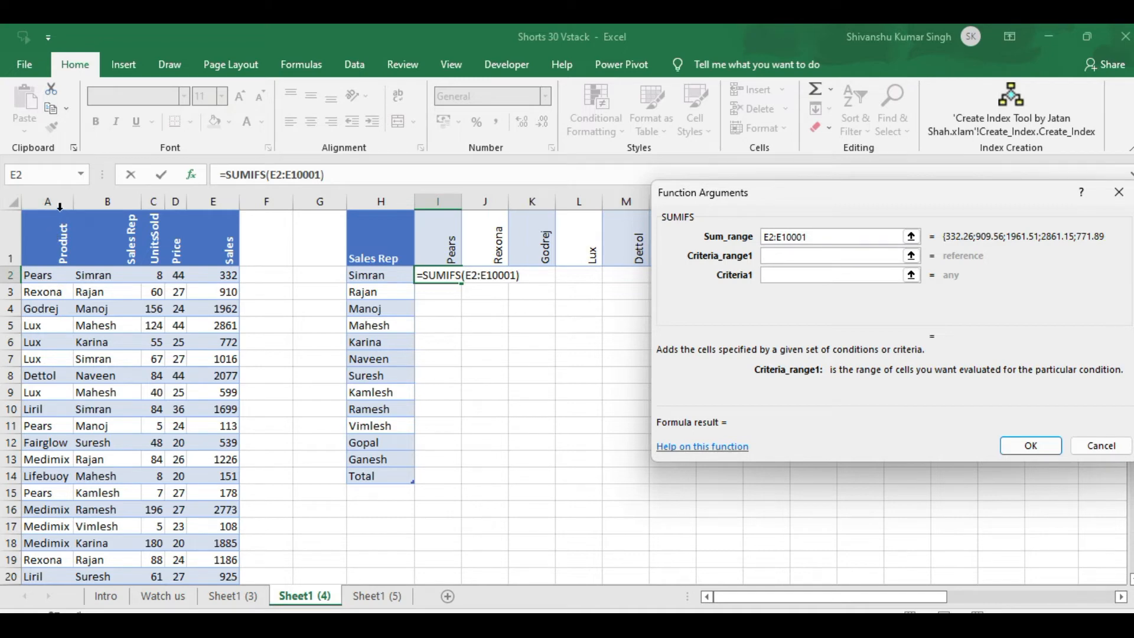
pyautogui.click(103, 207)
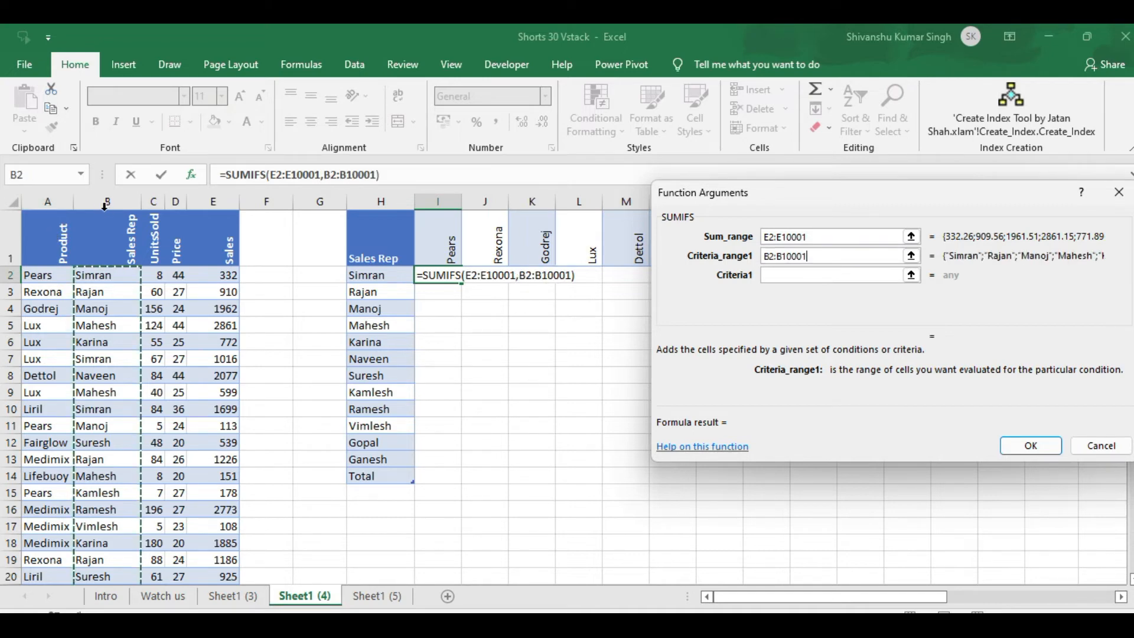
pyautogui.click(774, 277)
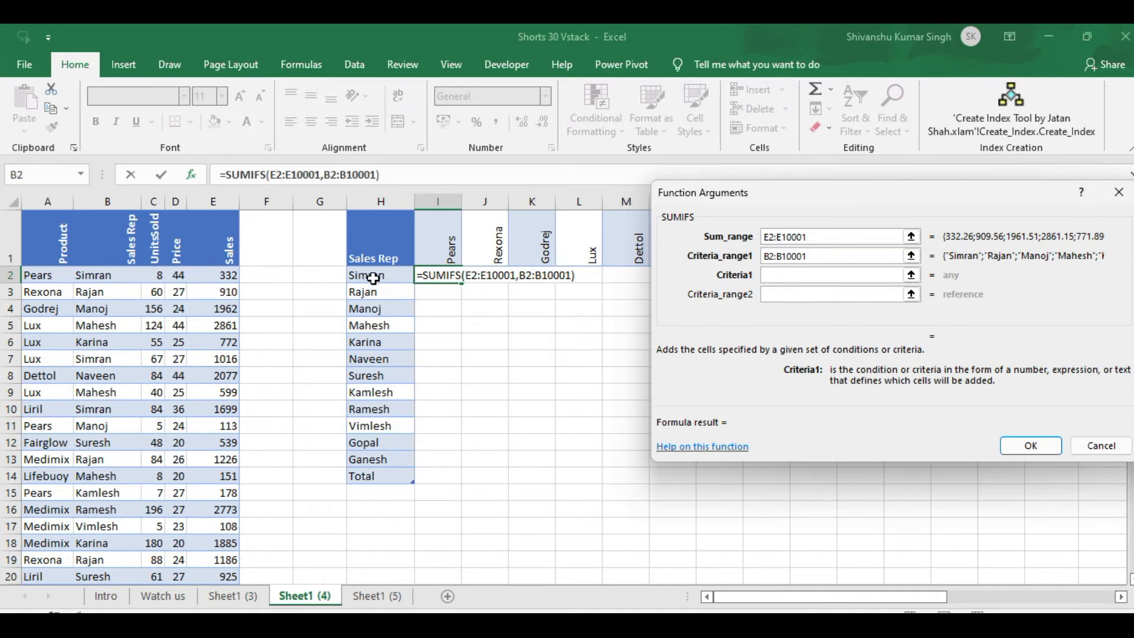
pyautogui.click(374, 277)
# Complete the SUMIFS formula with A2:A10001 as second criteria range and I1 as criterion, and fill it across from I2 to U2.
pyautogui.click(775, 294)
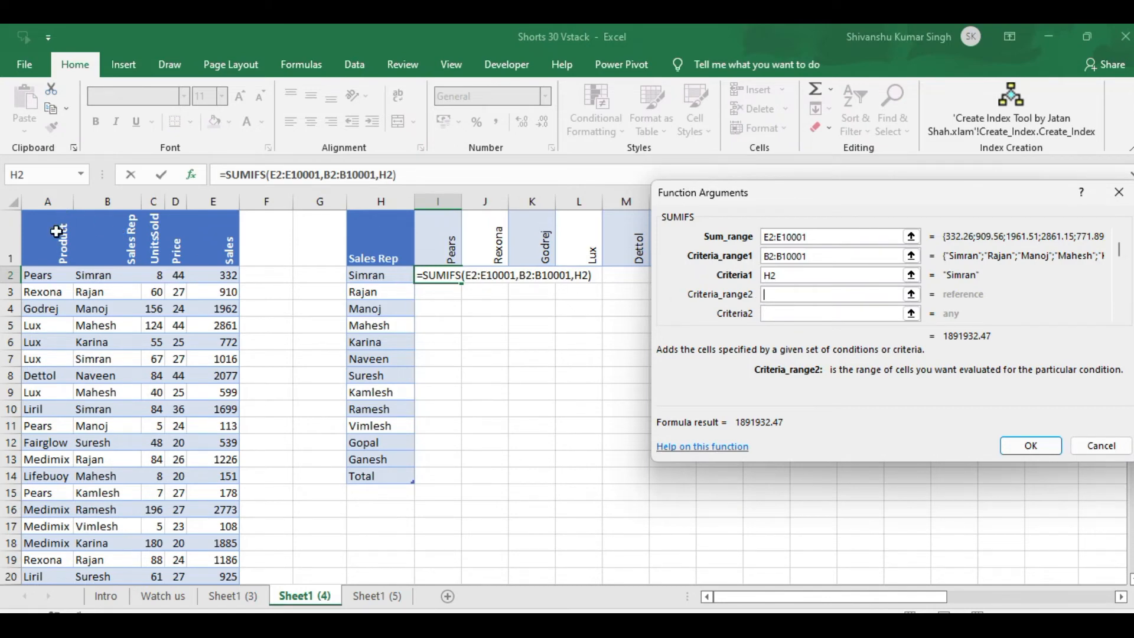
pyautogui.click(55, 208)
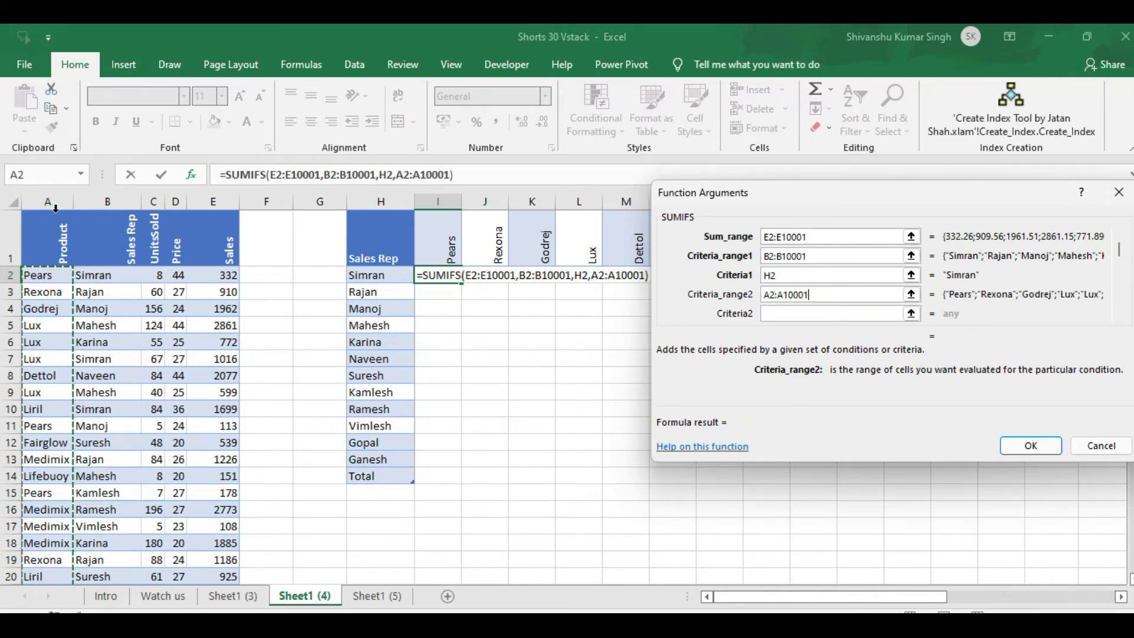
pyautogui.click(779, 315)
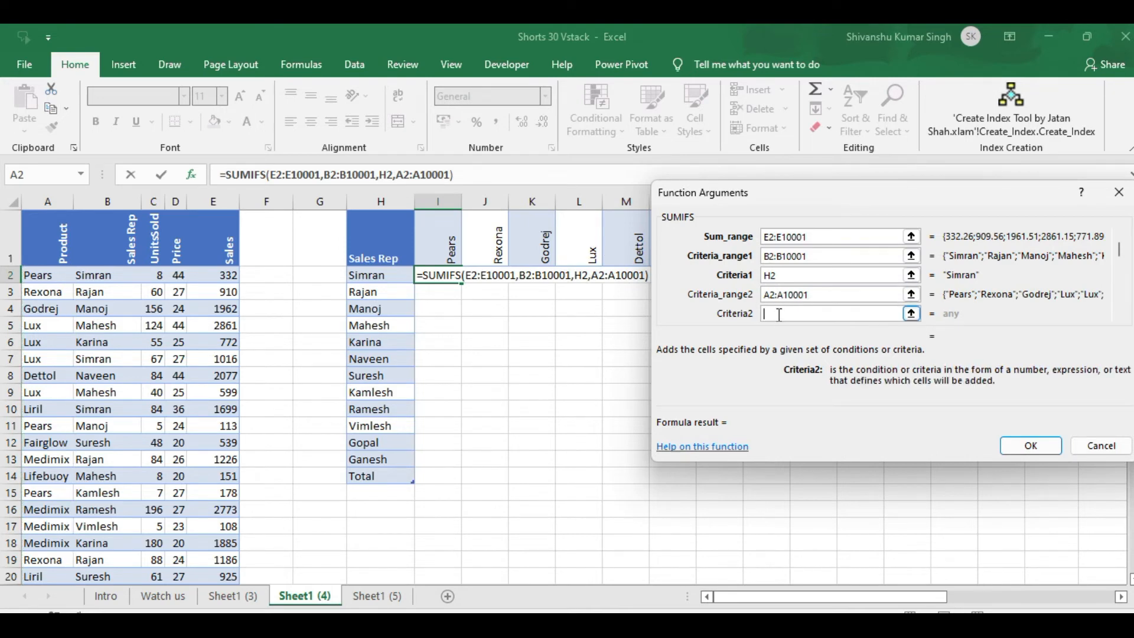
pyautogui.click(450, 245)
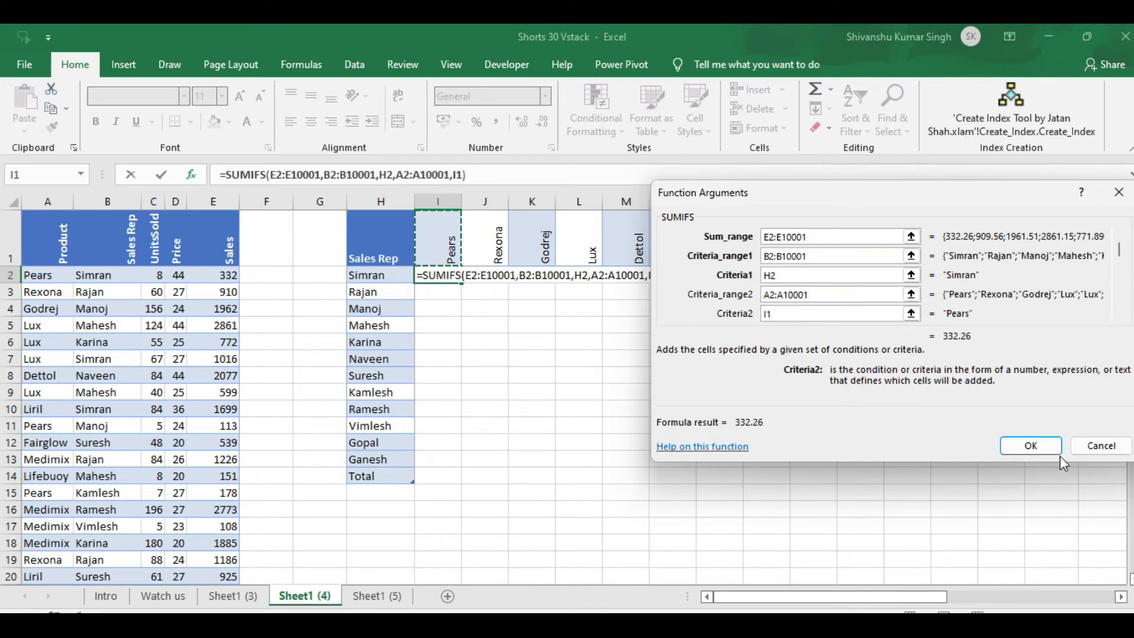
pyautogui.click(1042, 448)
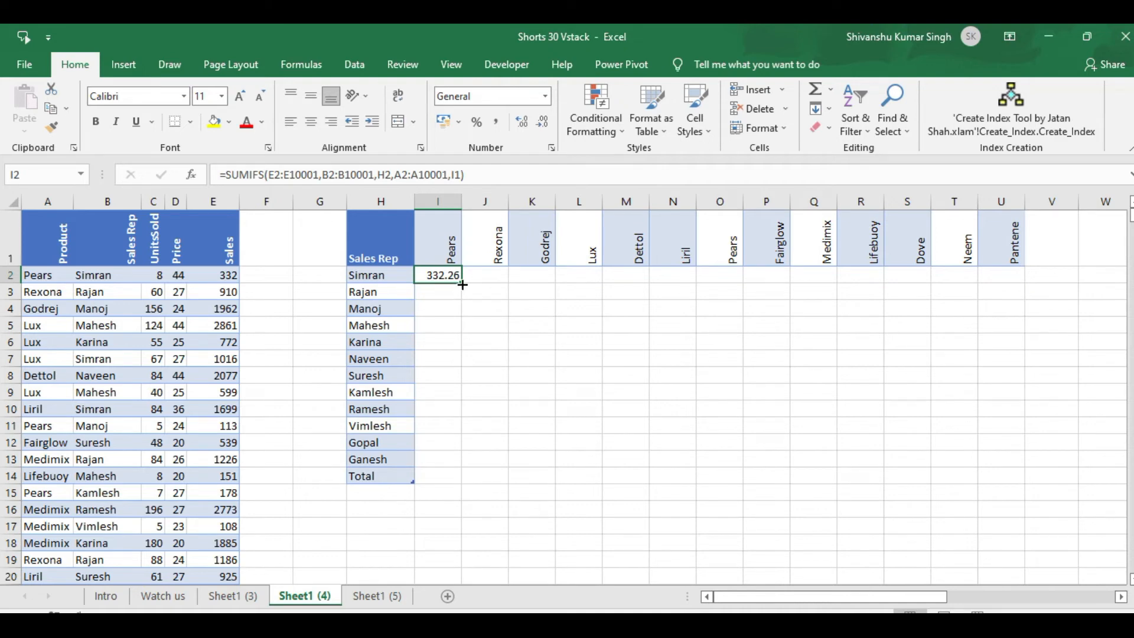
pyautogui.moveTo(462, 285); pyautogui.dragTo(1004, 299)
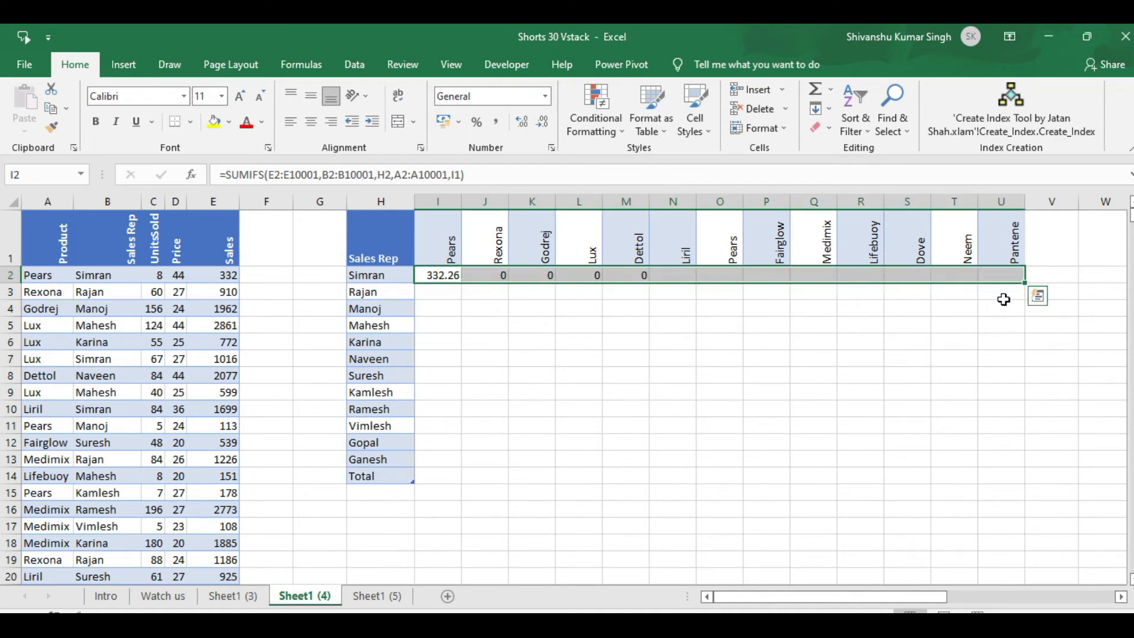
# Fill the row 2 SUMIFS formulas down to row 13 and clear the Total label in H14.
pyautogui.moveTo(1027, 283); pyautogui.dragTo(1007, 466)
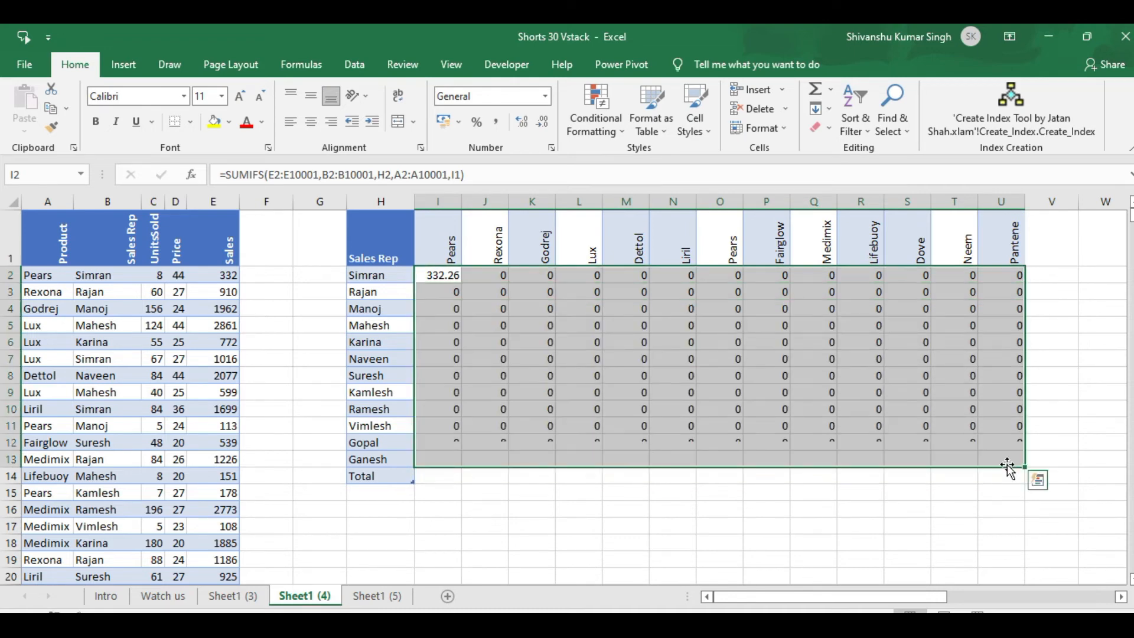
pyautogui.click(406, 474)
pyautogui.press('Delete')
# Make the ranges in I2's SUMIFS formula absolute: $E$2:$E$10001, $B$2:$B$10001 and $A$2:$A$10001.
pyautogui.click(442, 276)
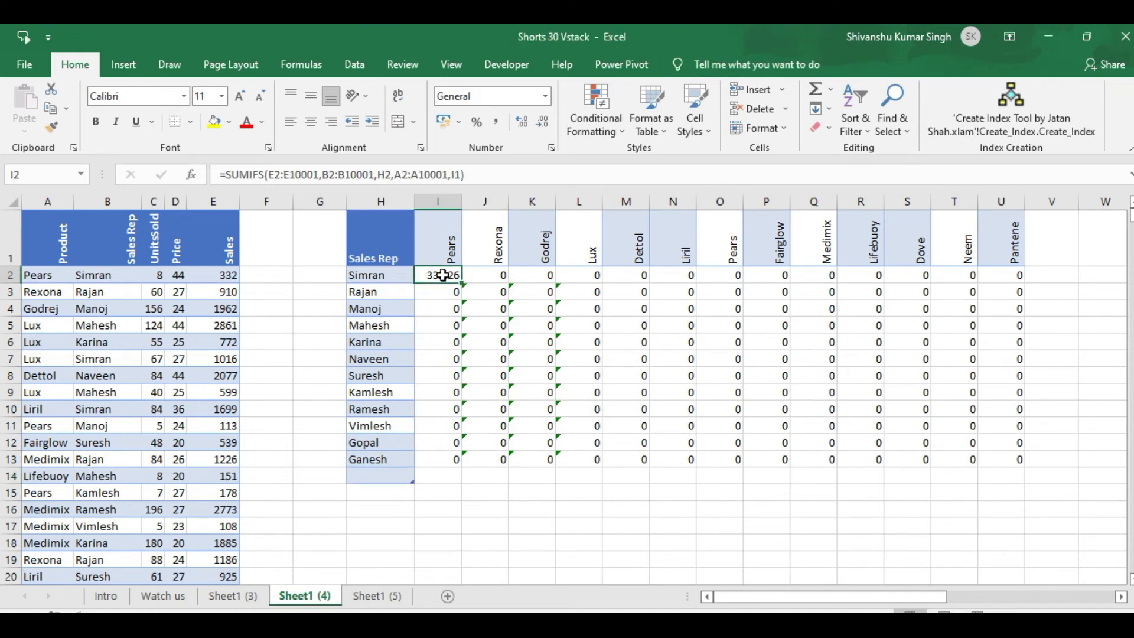
pyautogui.moveTo(273, 174); pyautogui.dragTo(371, 180)
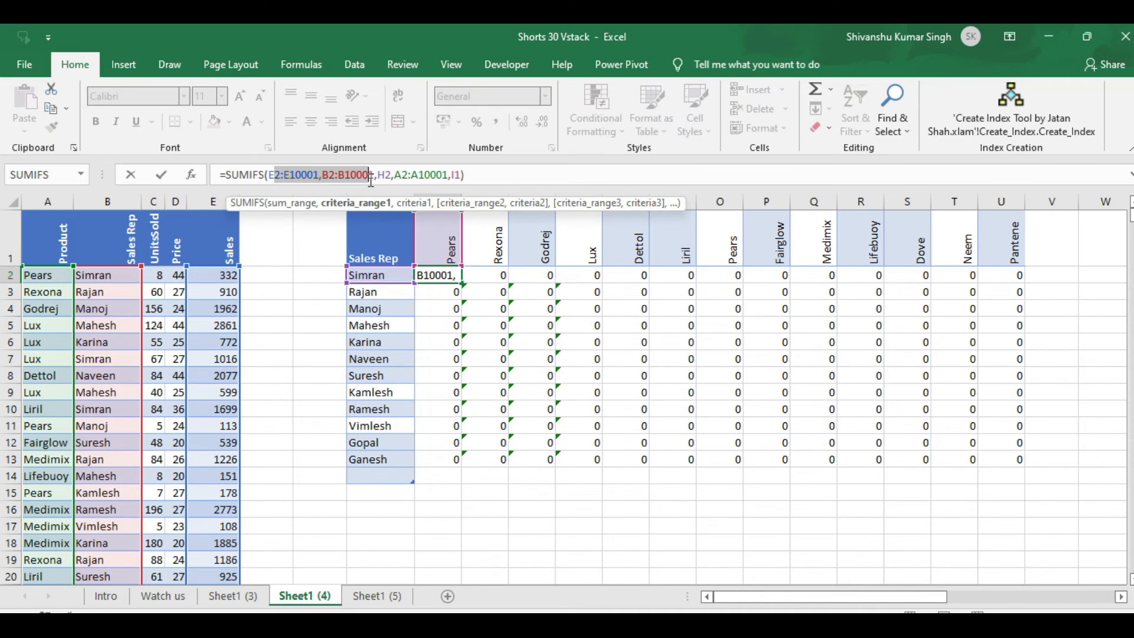
pyautogui.press('F4')
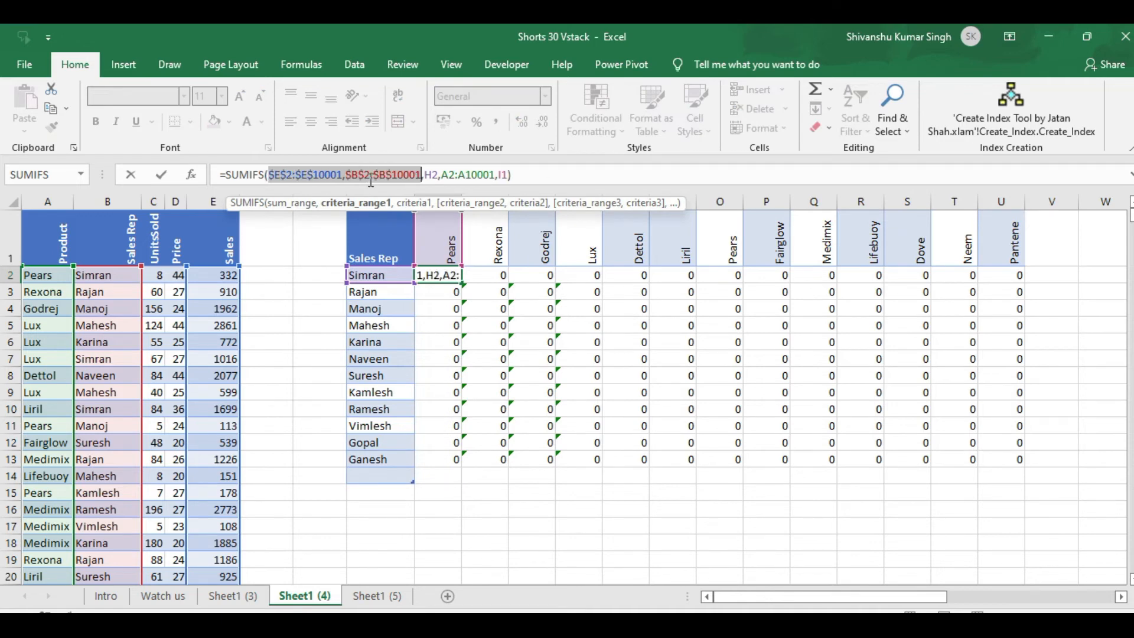
pyautogui.click(452, 173)
pyautogui.moveTo(452, 172); pyautogui.dragTo(486, 176)
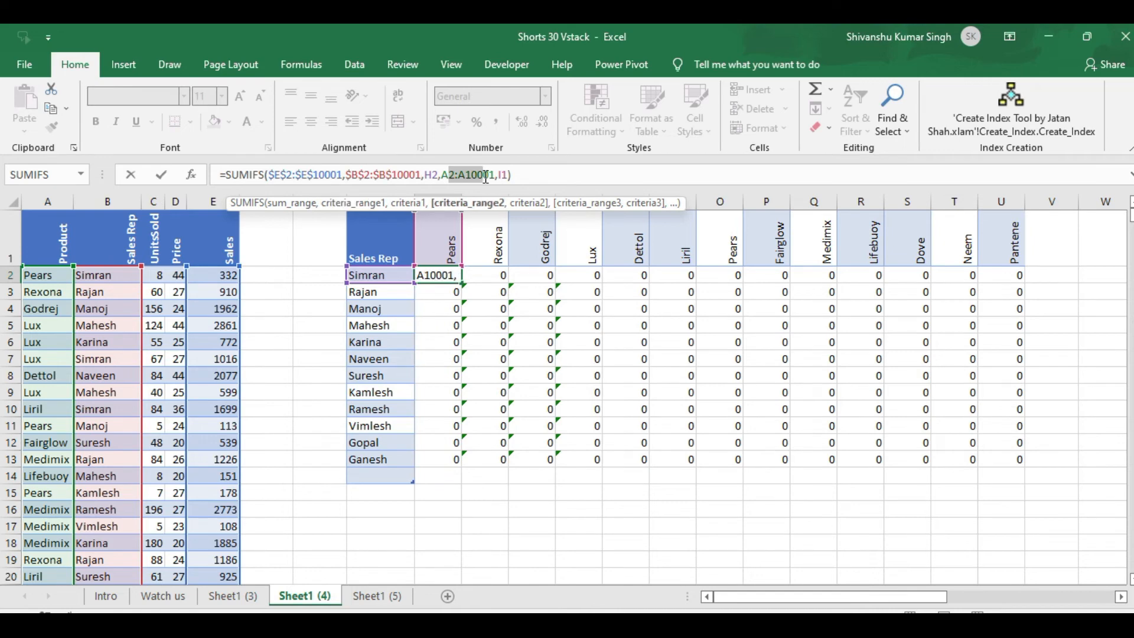
pyautogui.press('F4')
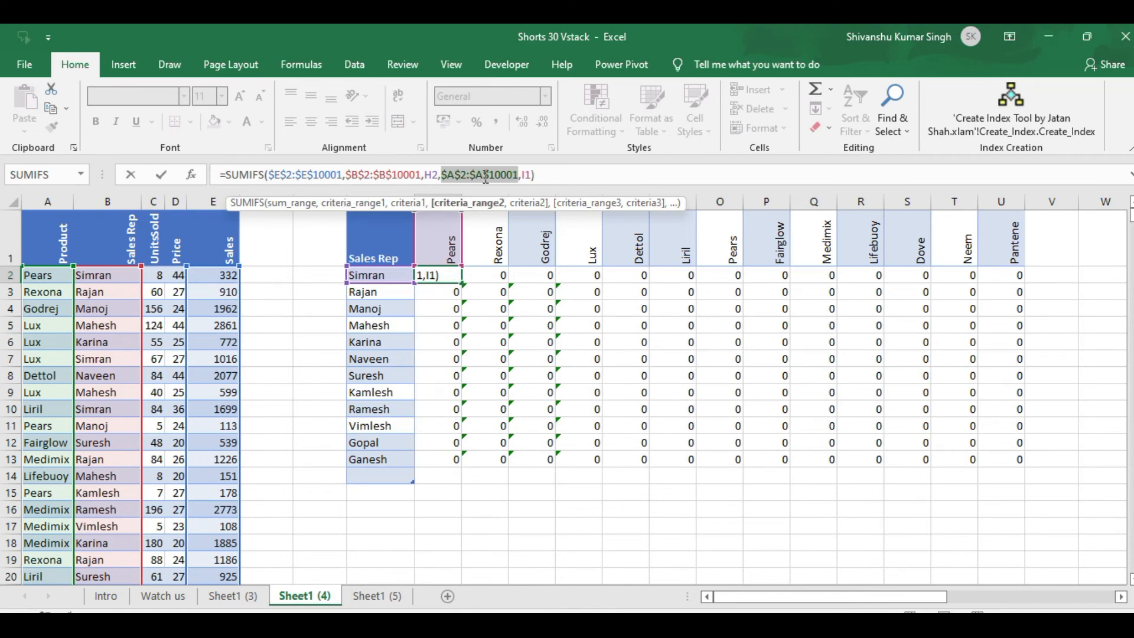
# Change the criteria in I2's SUMIFS formula to the mixed references $H2 and I$1, and commit the formula.
pyautogui.click(434, 174)
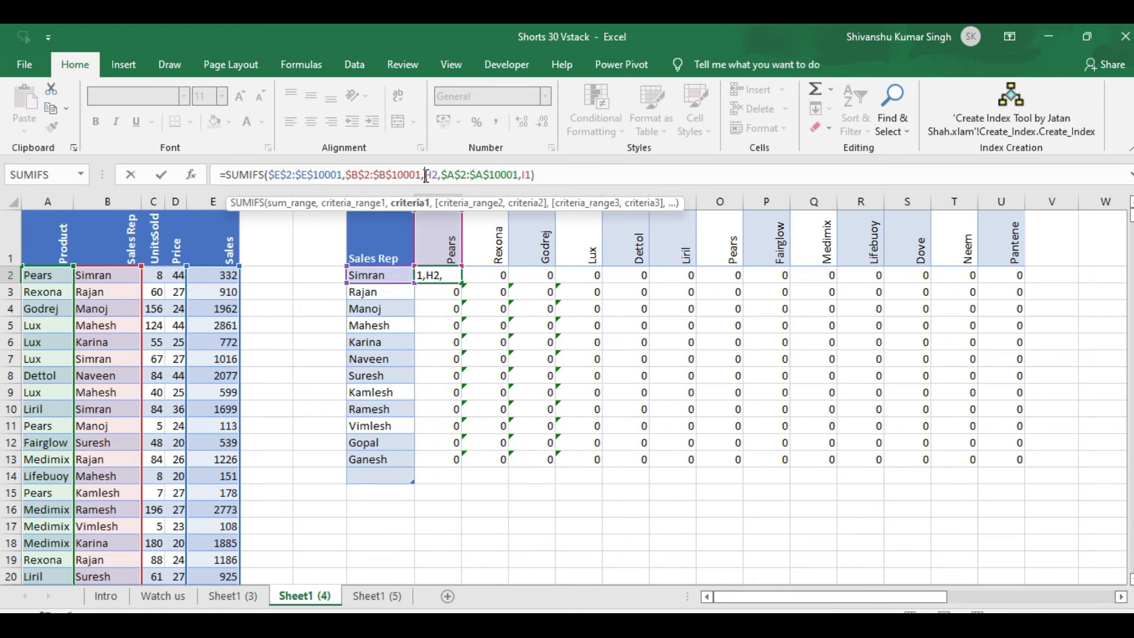
pyautogui.write('$')
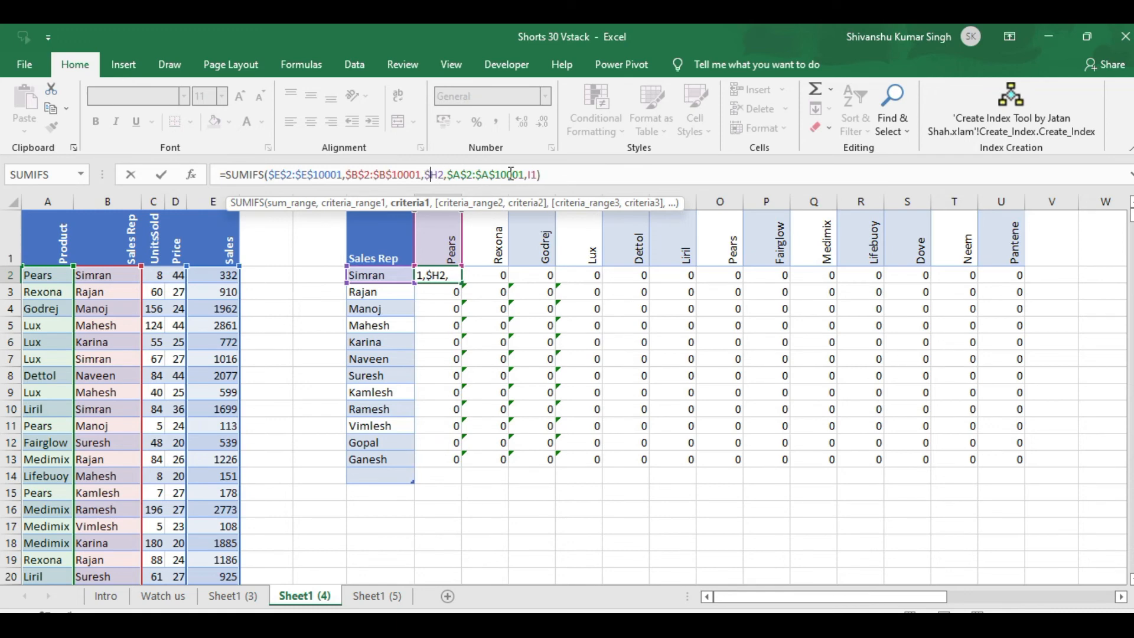
pyautogui.click(533, 176)
pyautogui.click(449, 252)
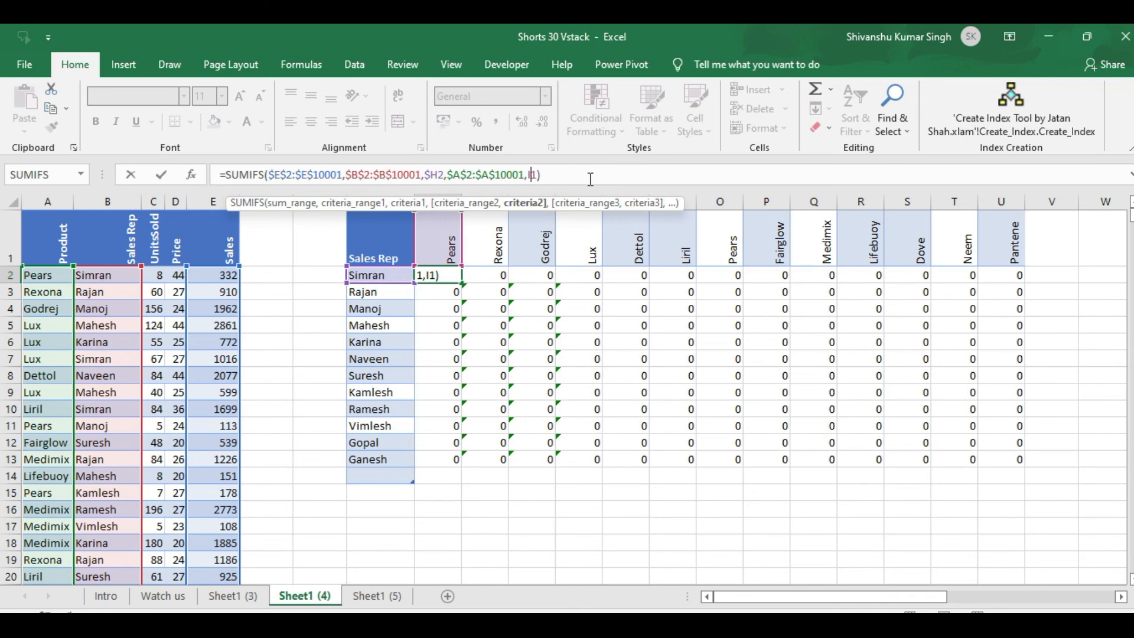
pyautogui.click(534, 175)
pyautogui.write('$')
pyautogui.hotkey('ctrl', 'Return')
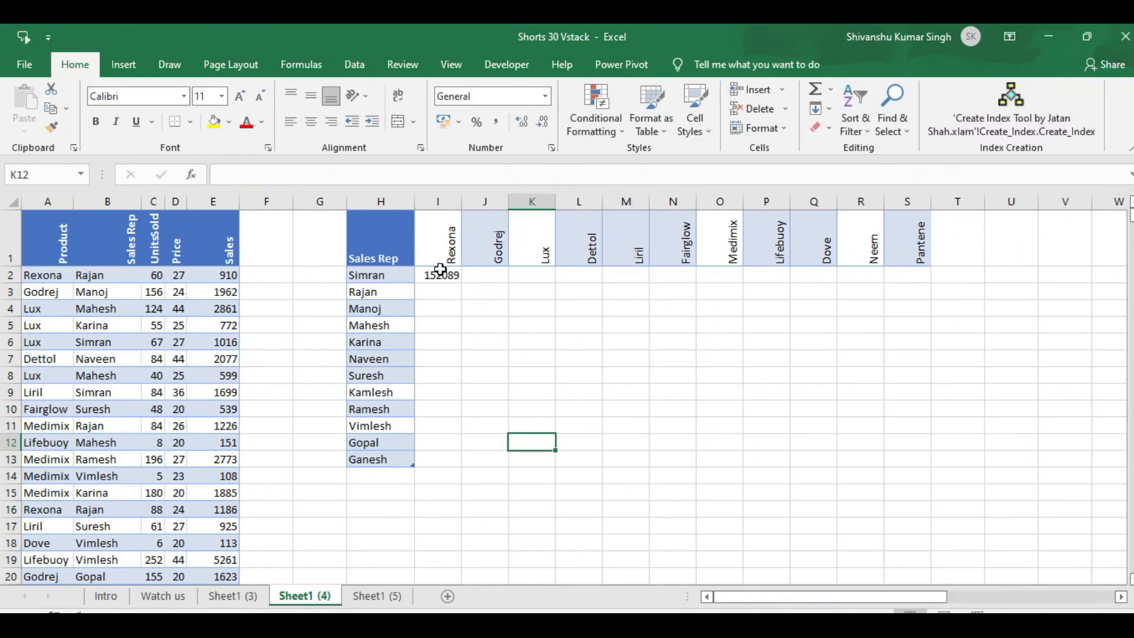
# Fill the SUMIFS formula from I2 through S13 and check the copied formulas along row 2.
pyautogui.click(438, 271)
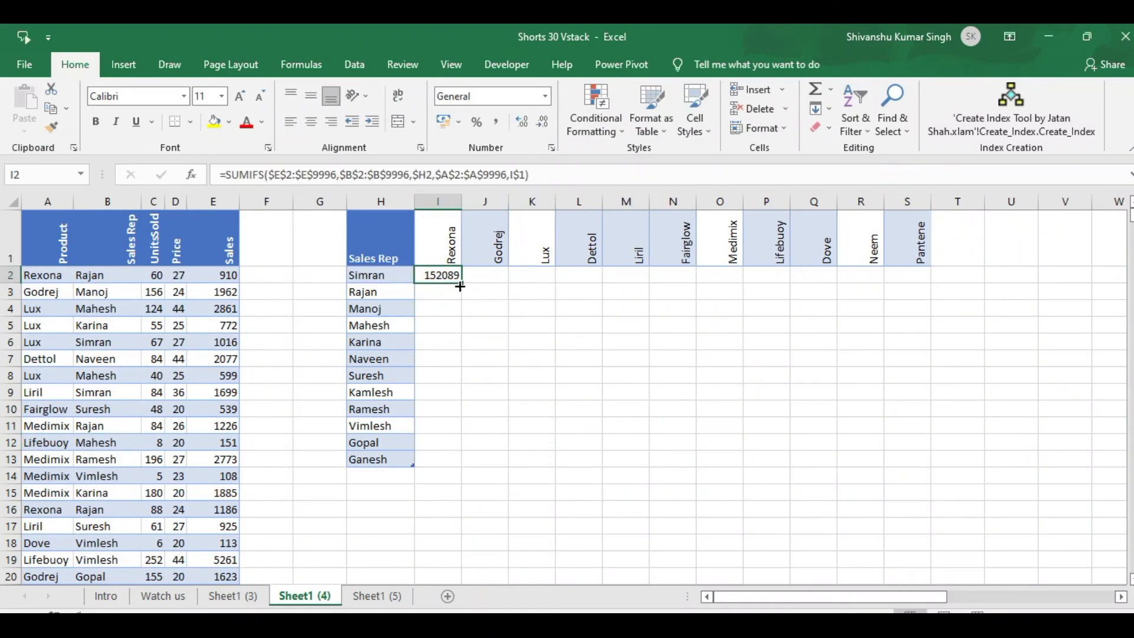
pyautogui.moveTo(461, 283); pyautogui.dragTo(911, 466)
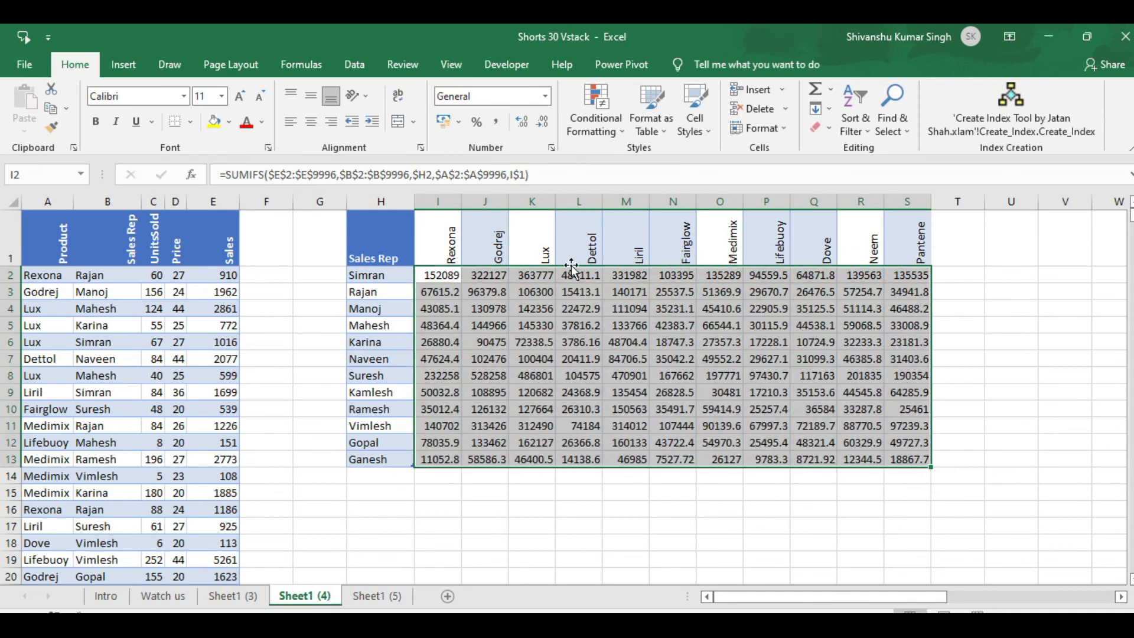
pyautogui.click(420, 278)
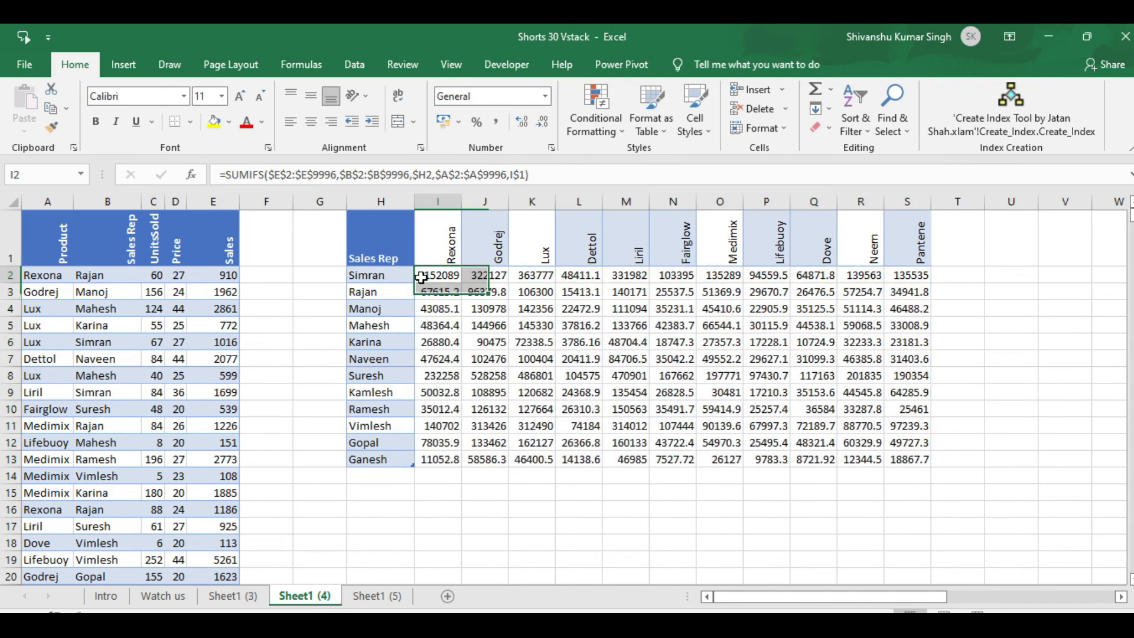
pyautogui.click(487, 279)
pyautogui.click(534, 278)
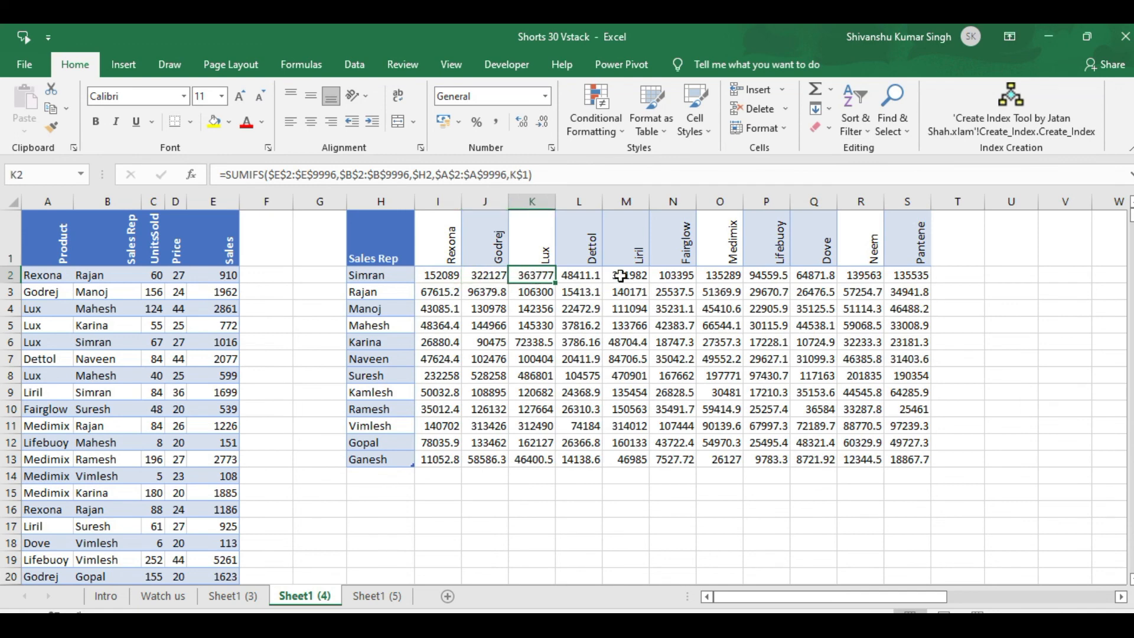
pyautogui.click(943, 275)
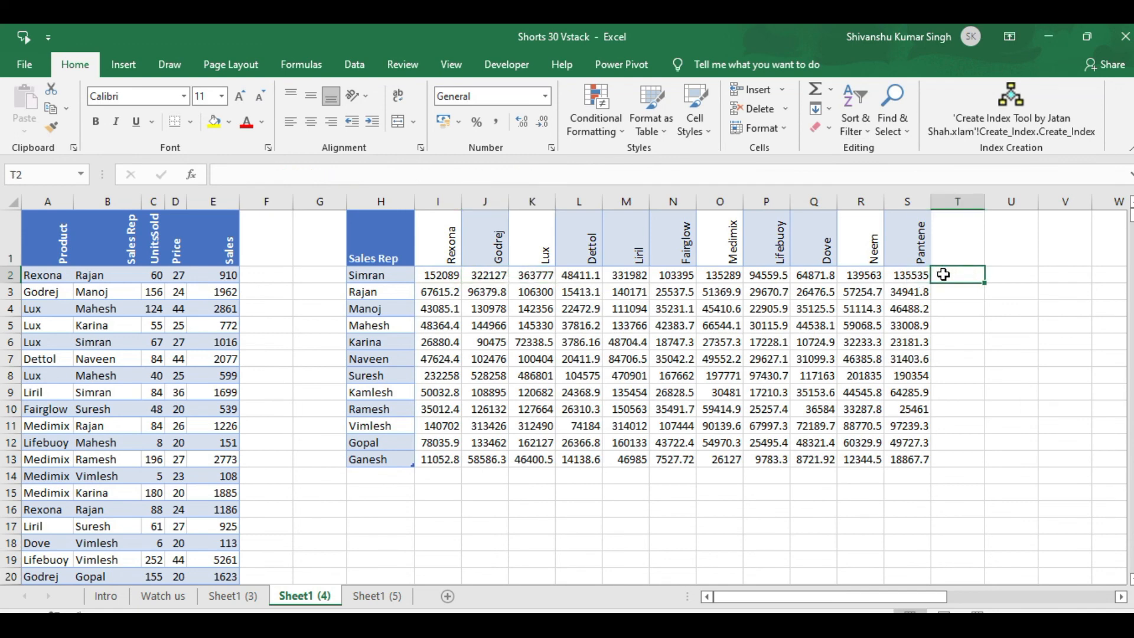